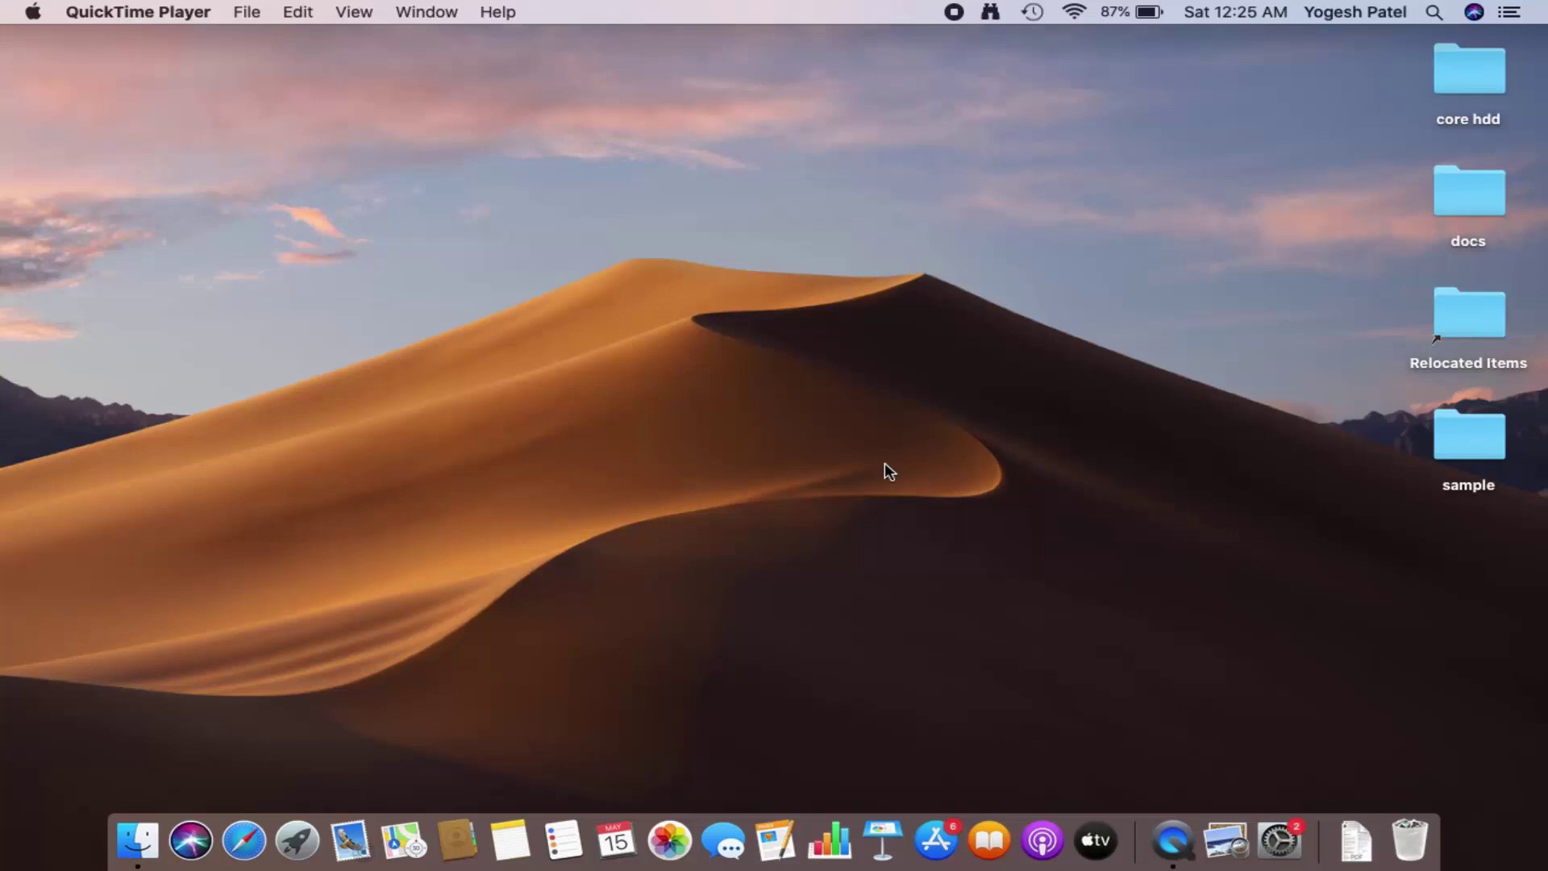
# Click the empty desktop so Finder becomes the active app instead of QuickTime Player.
pyautogui.click(704, 409)
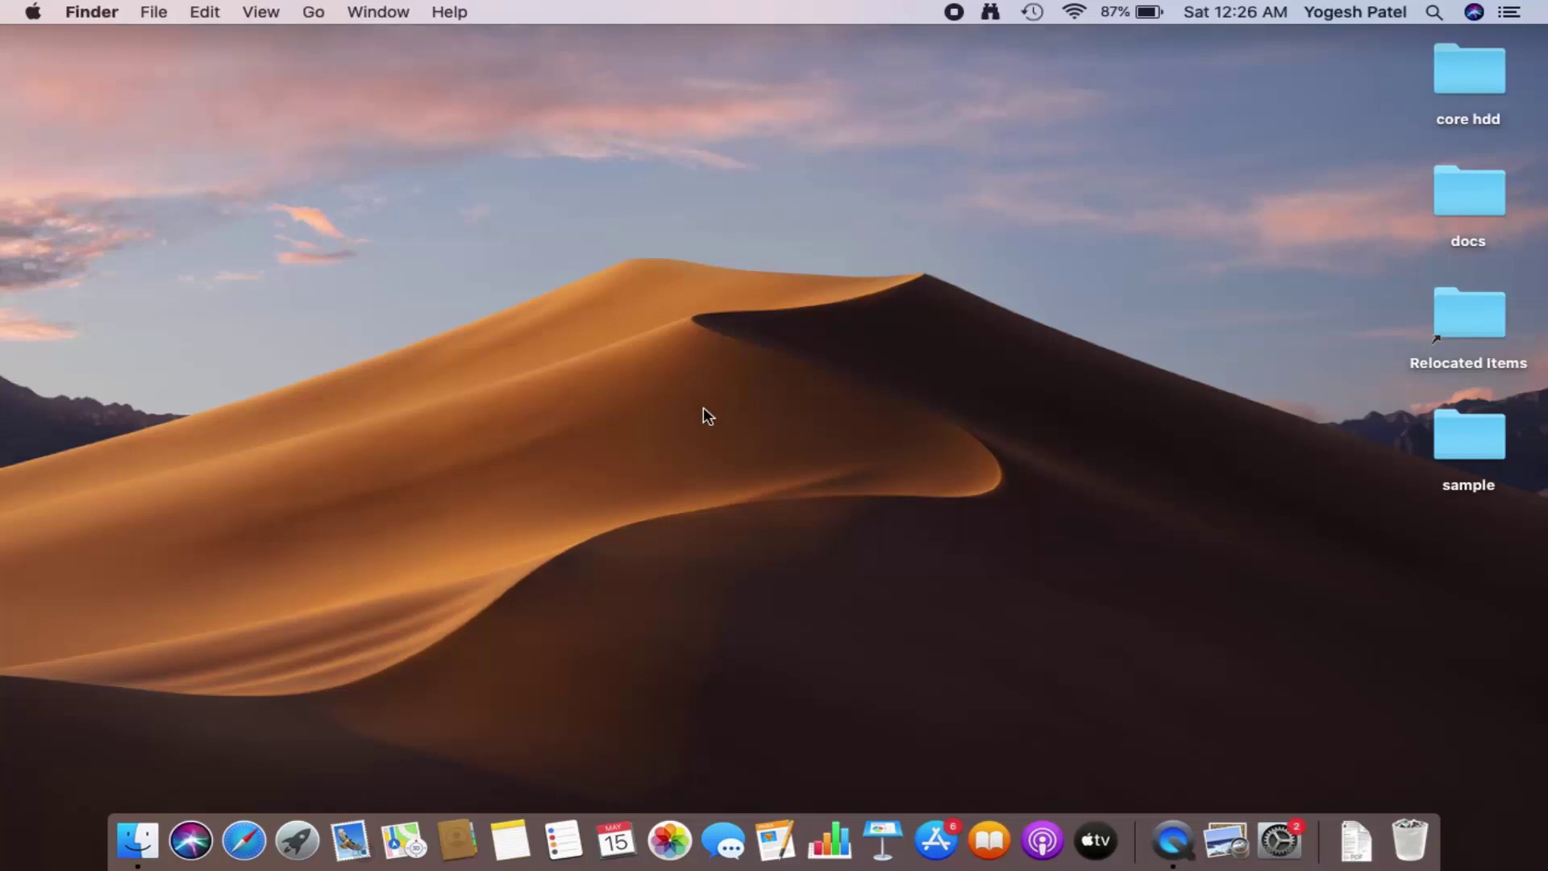
# Launch System Preferences from the Apple menu to show all preference panes.
pyautogui.click(34, 12)
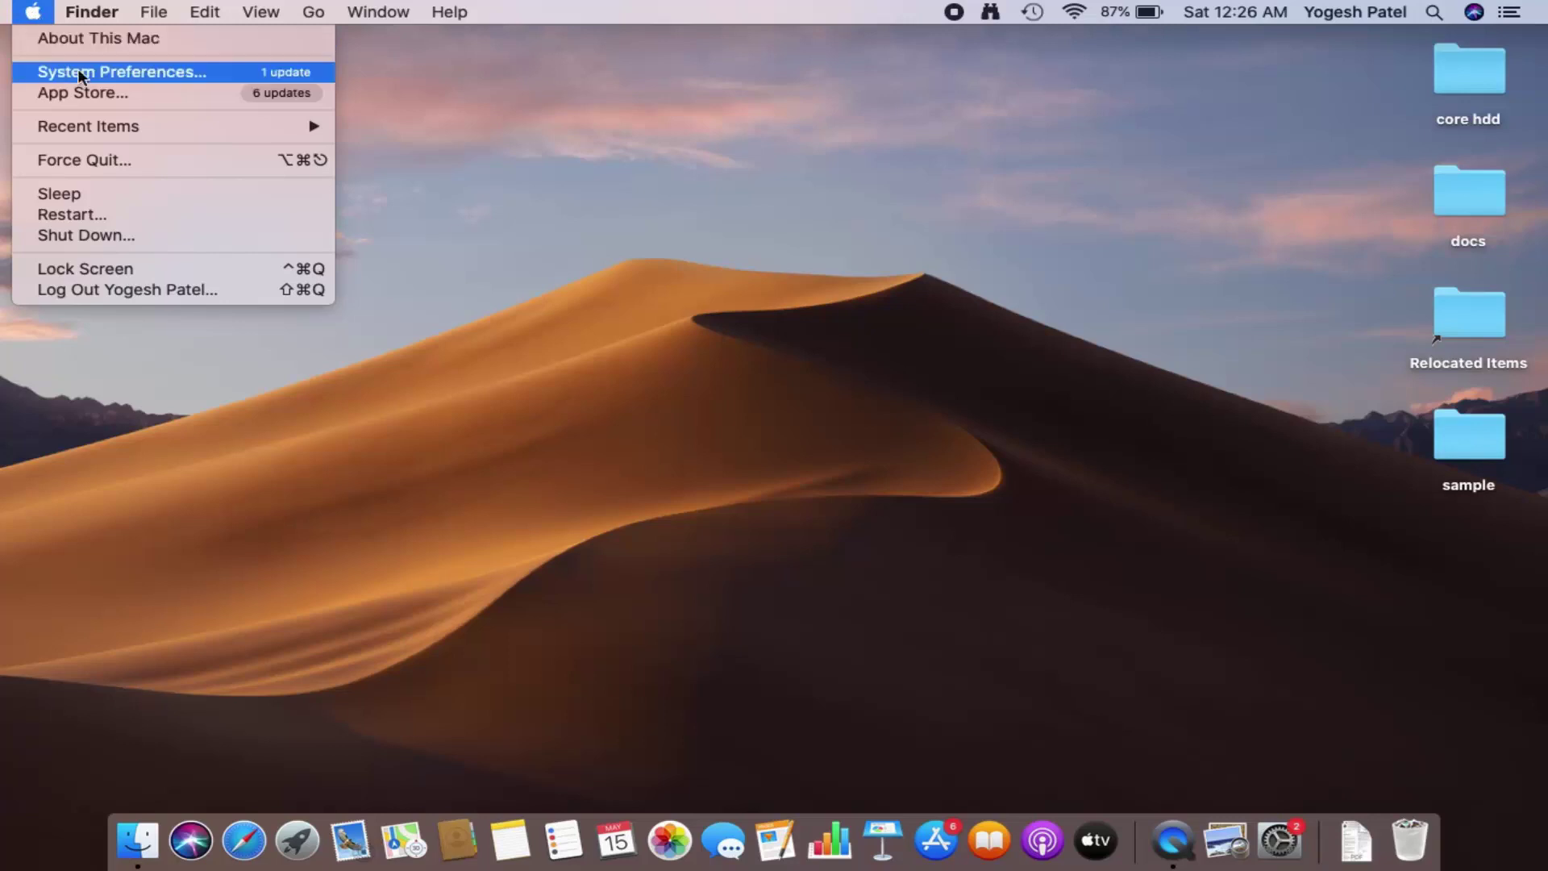
pyautogui.click(142, 73)
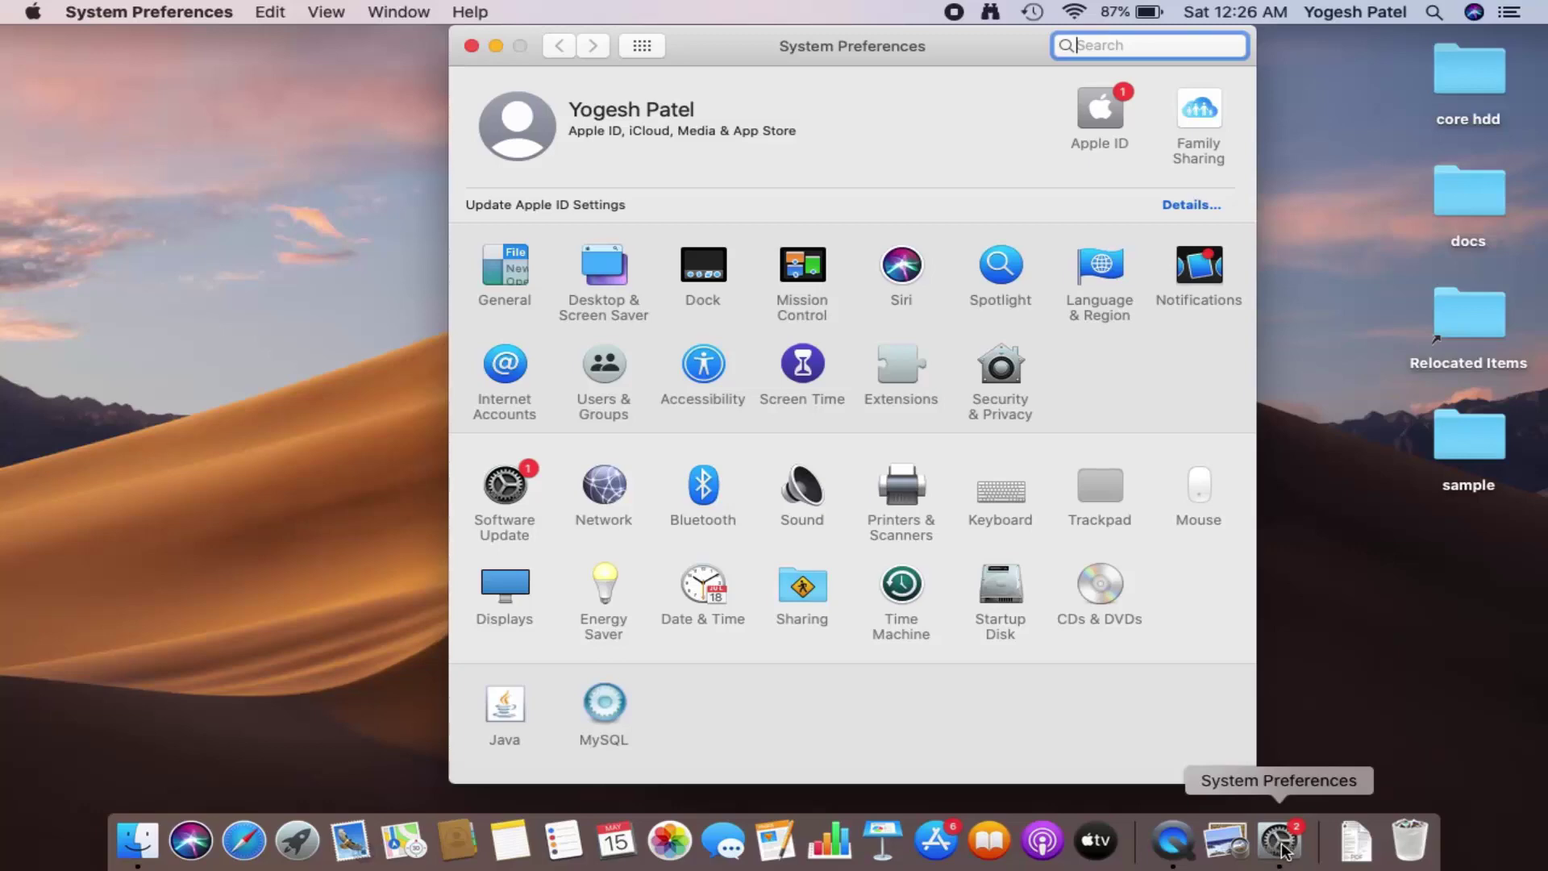
pyautogui.click(292, 842)
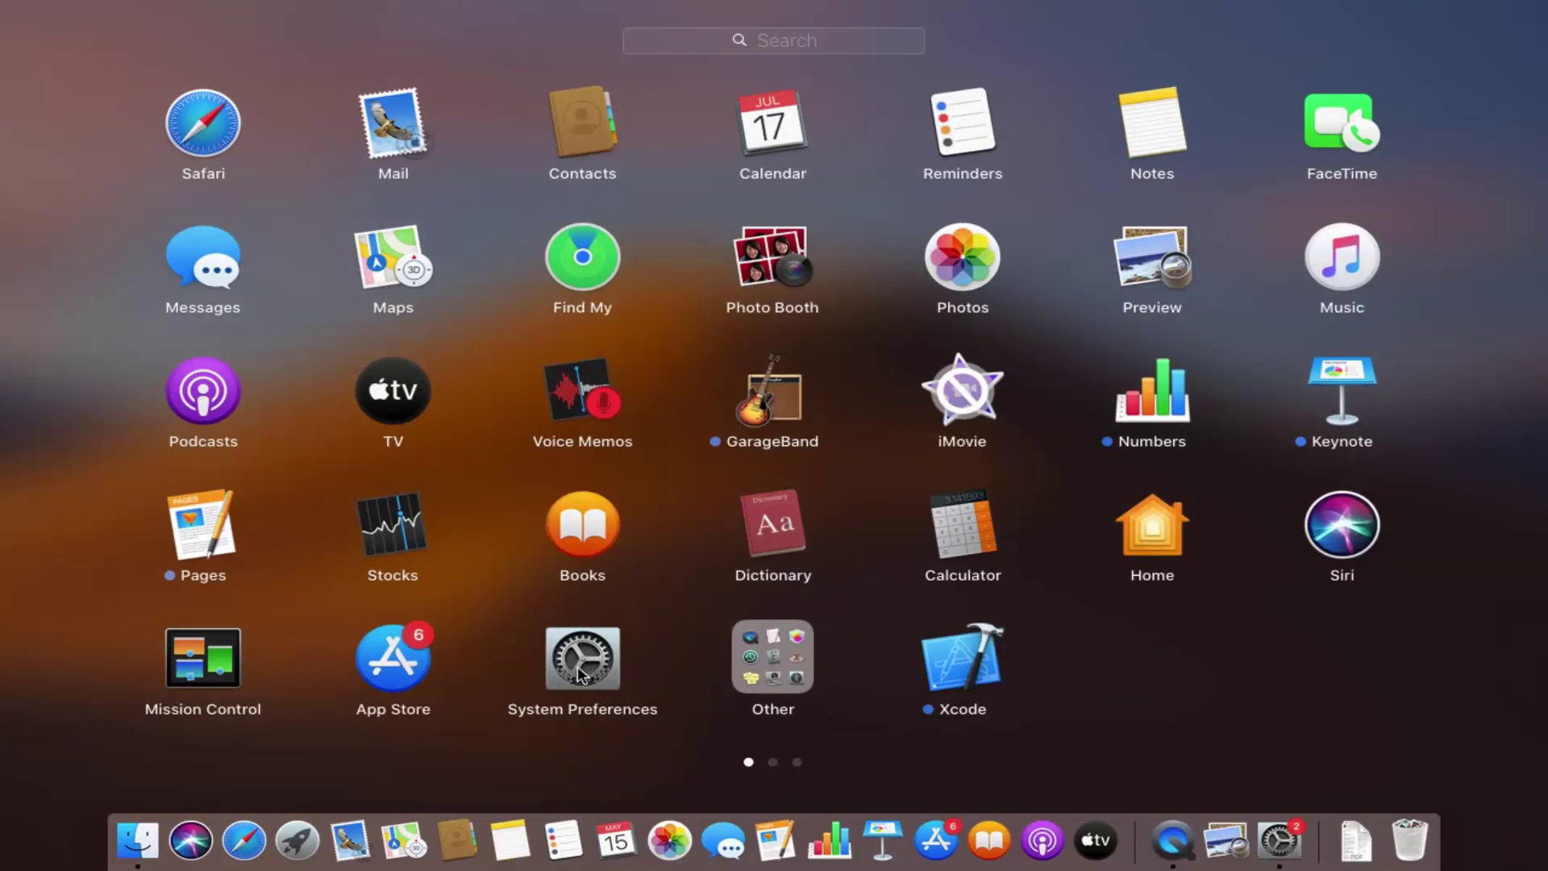
pyautogui.click(585, 729)
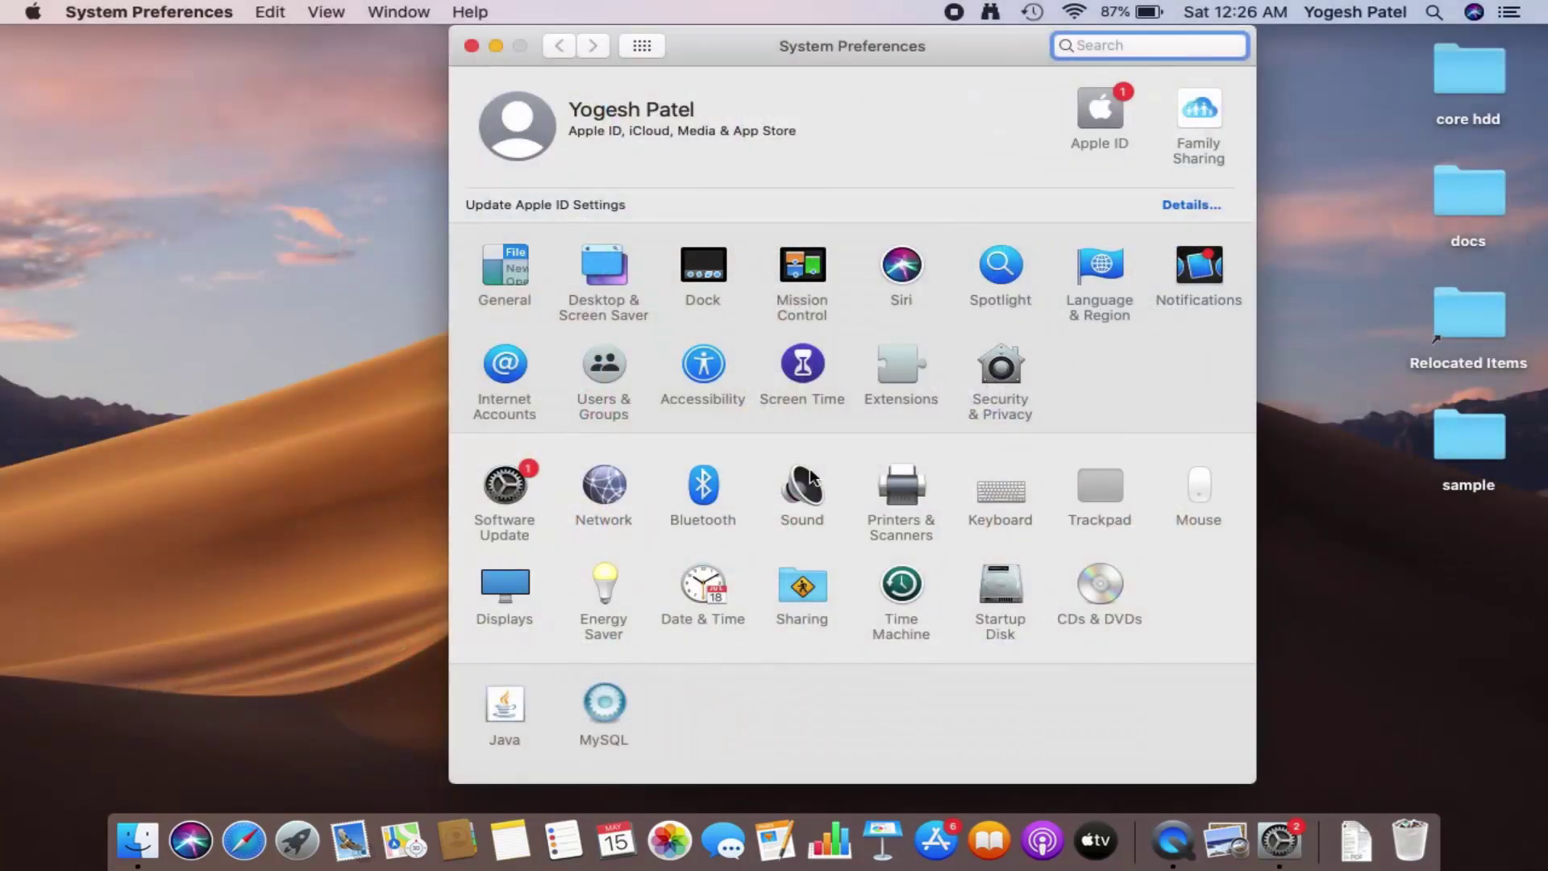
# In Desktop & Screen Saver, pick the Sierra mountain picture from Desktop Pictures to replace Mojave Day.
pyautogui.click(603, 277)
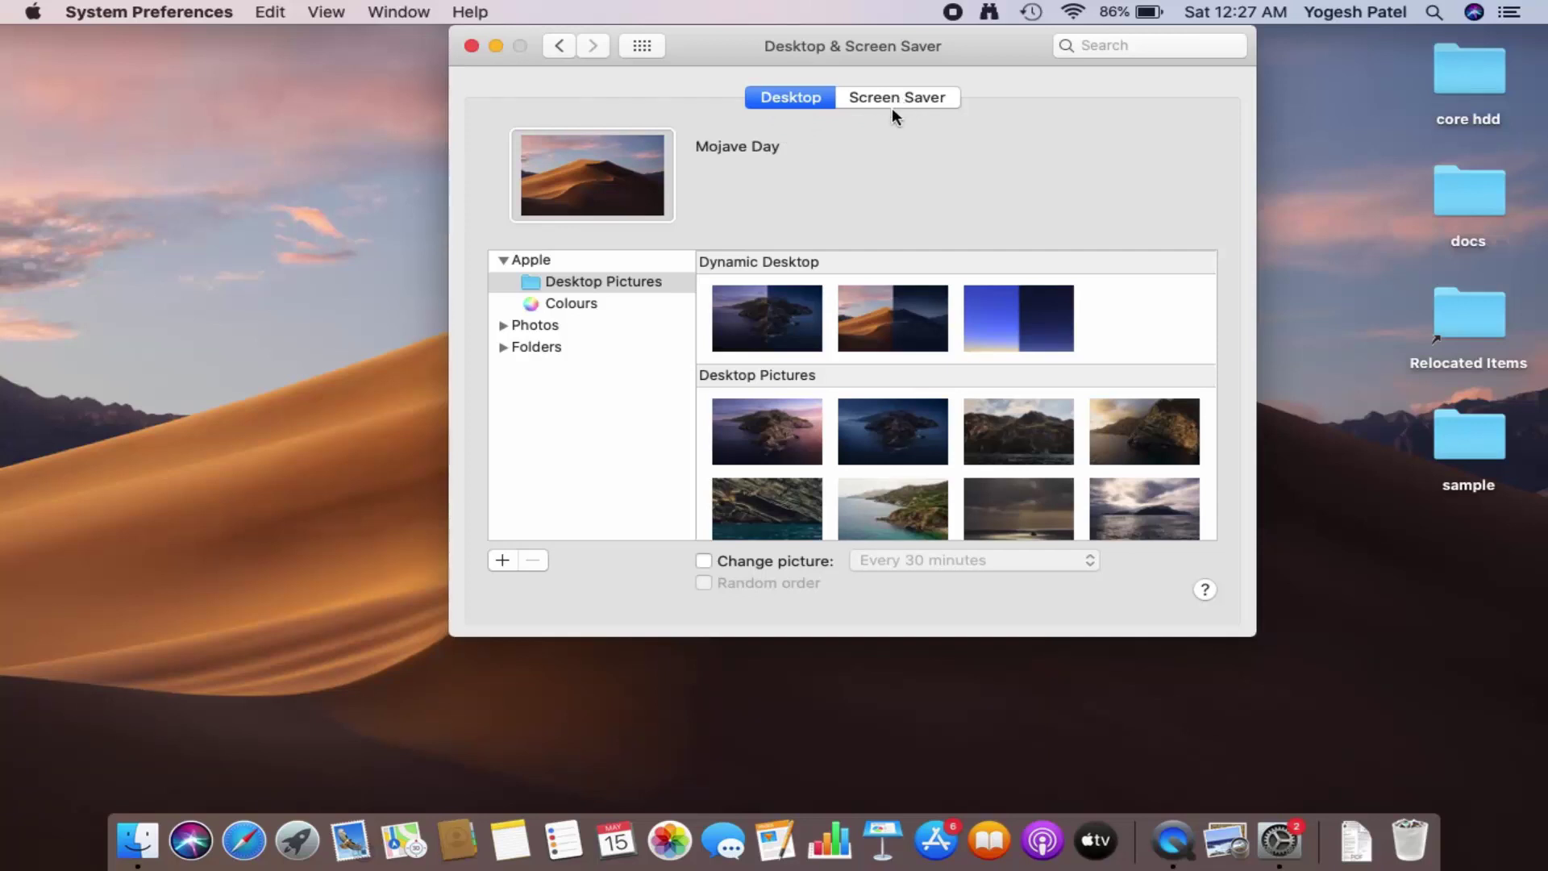
pyautogui.scroll(-10, 850, 380)
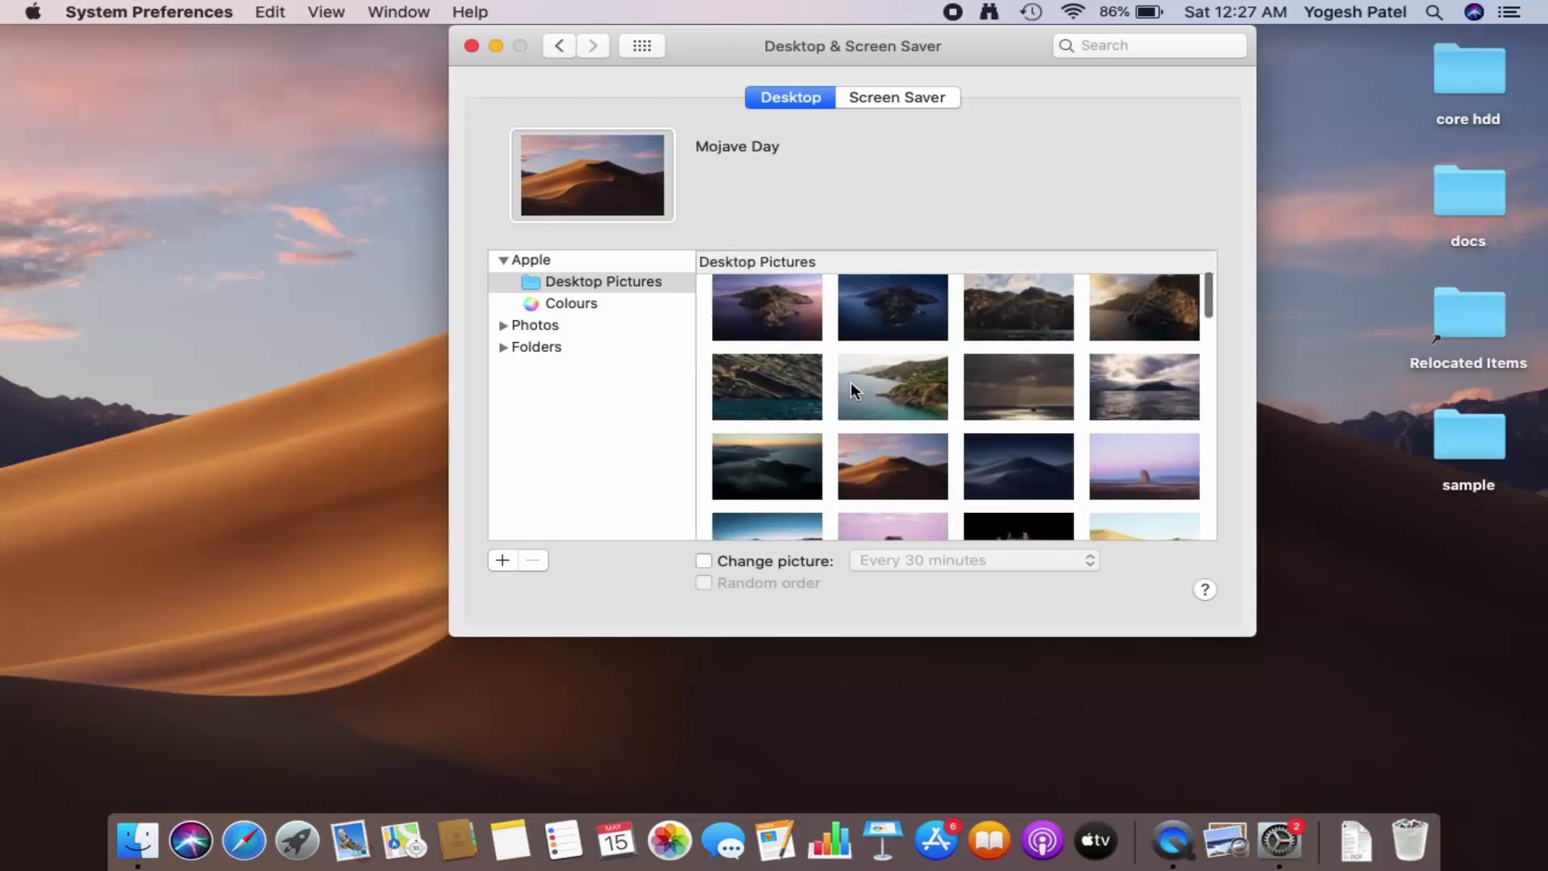
pyautogui.scroll(-1, 852, 383)
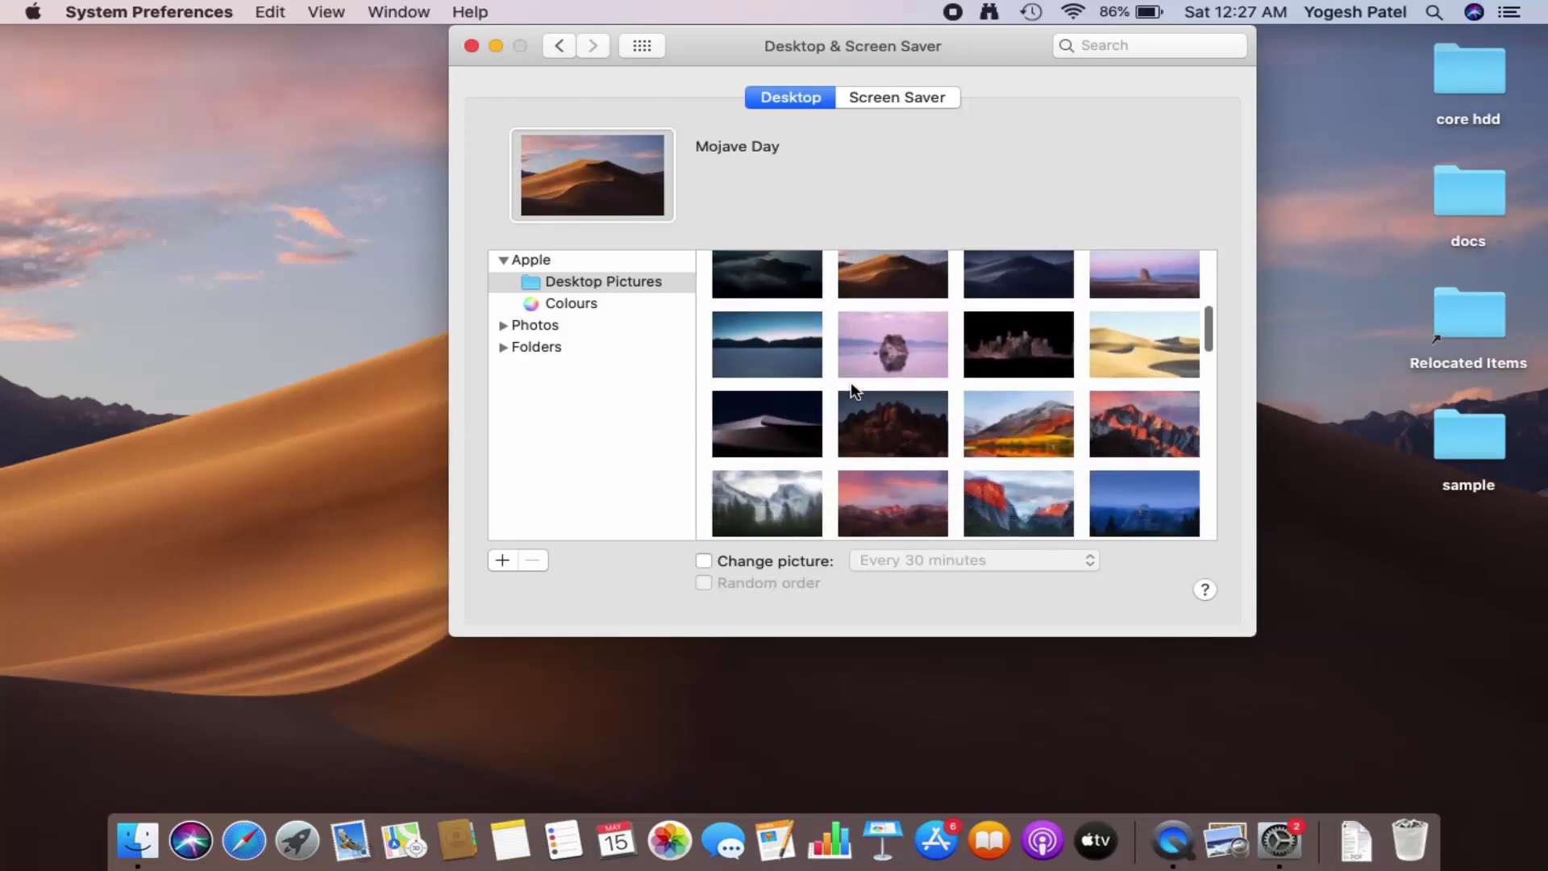
pyautogui.scroll(2, 850, 380)
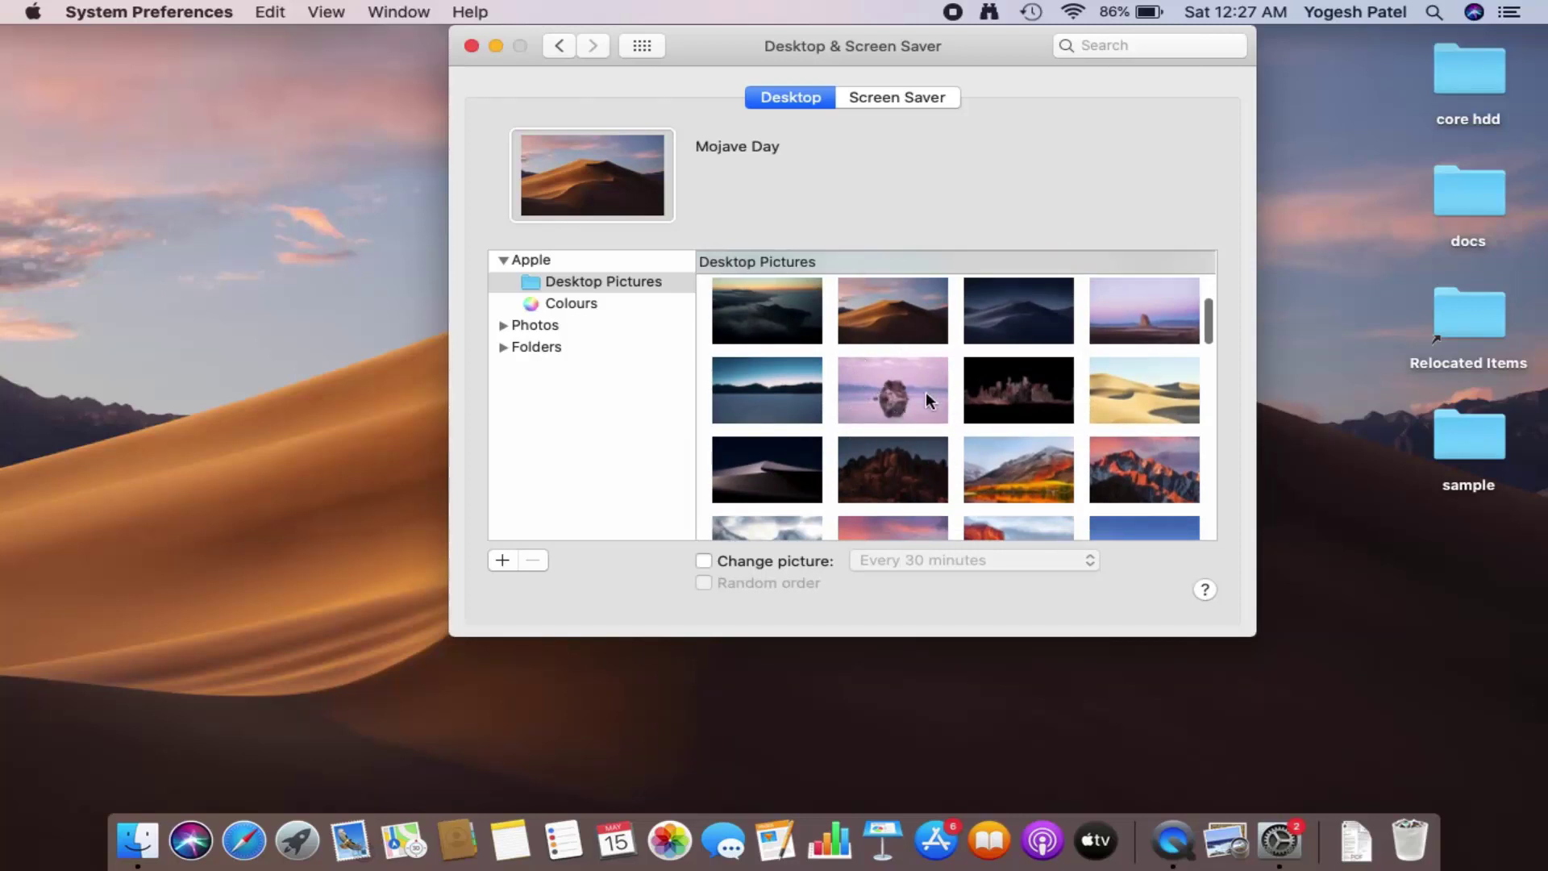
pyautogui.scroll(-2, 926, 392)
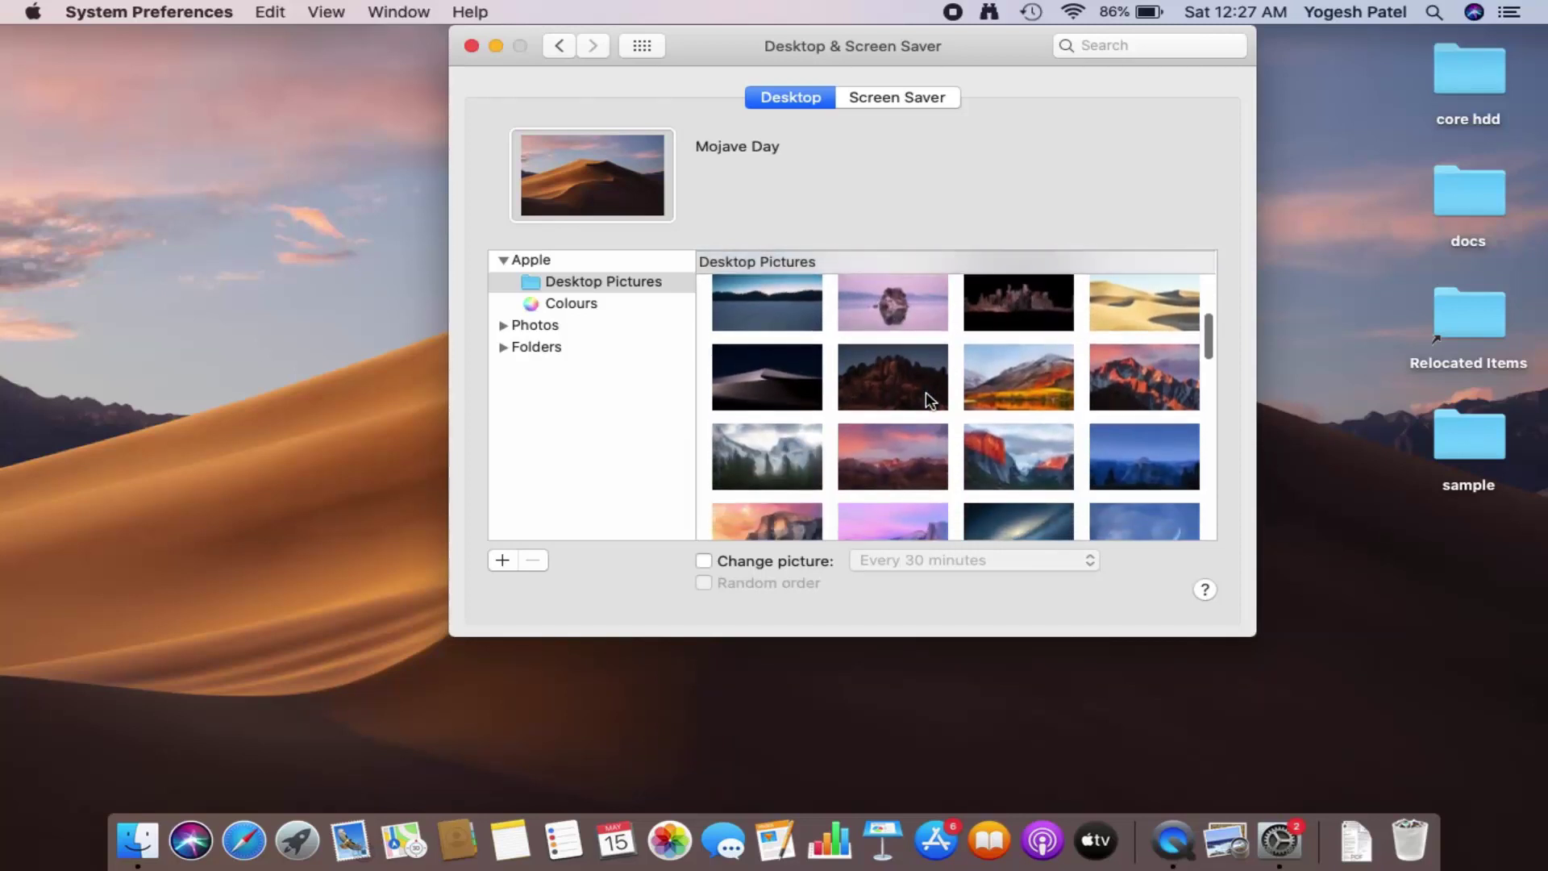
pyautogui.scroll(-1, 926, 392)
pyautogui.scroll(-4, 926, 392)
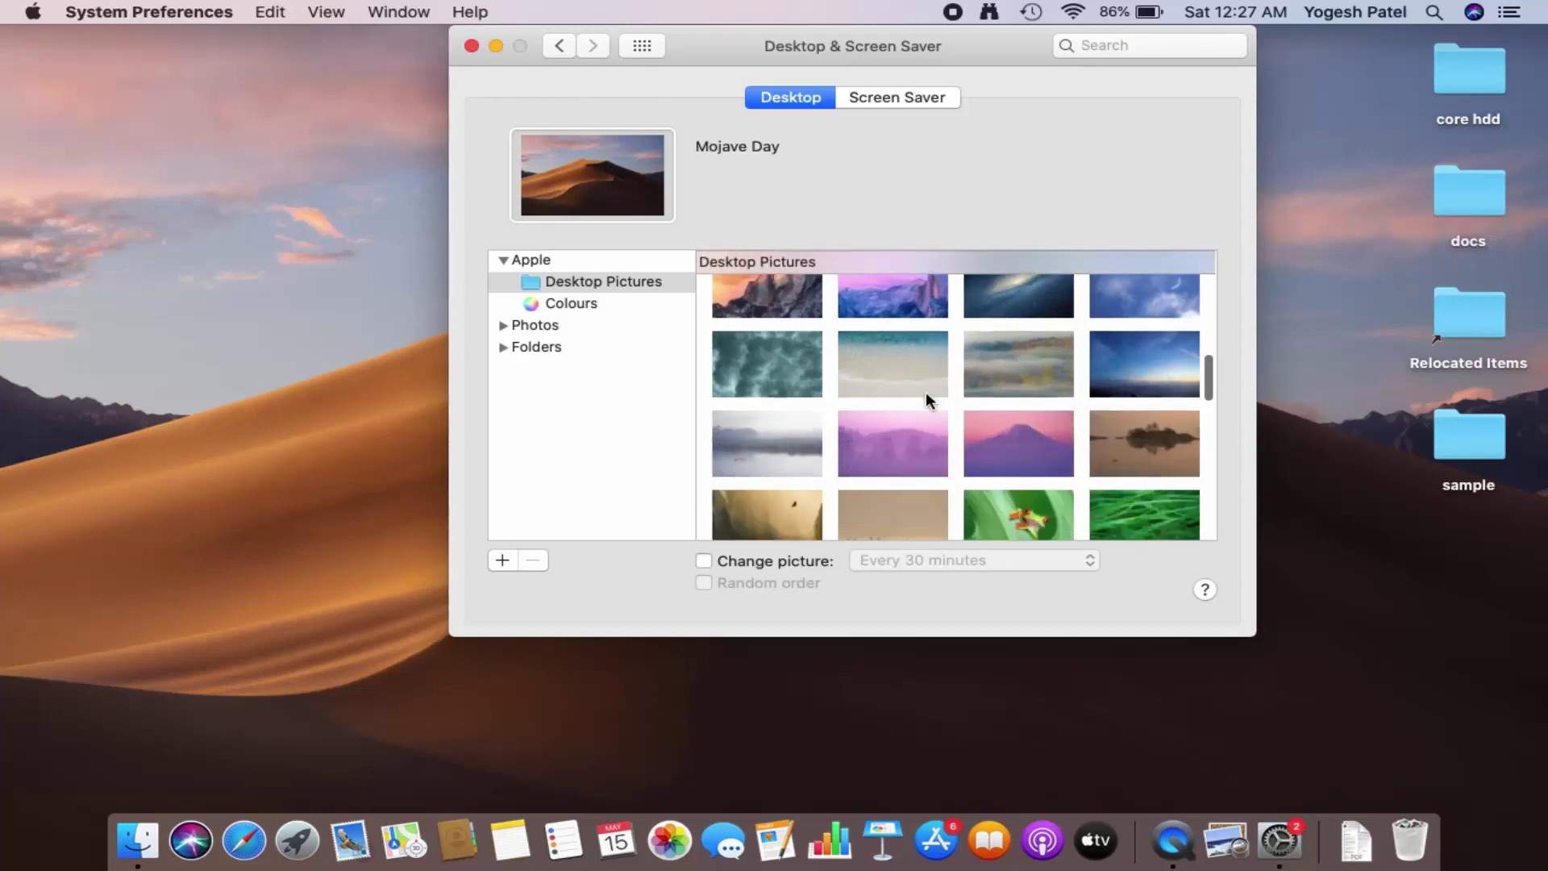
pyautogui.scroll(-4, 926, 392)
pyautogui.scroll(6, 926, 392)
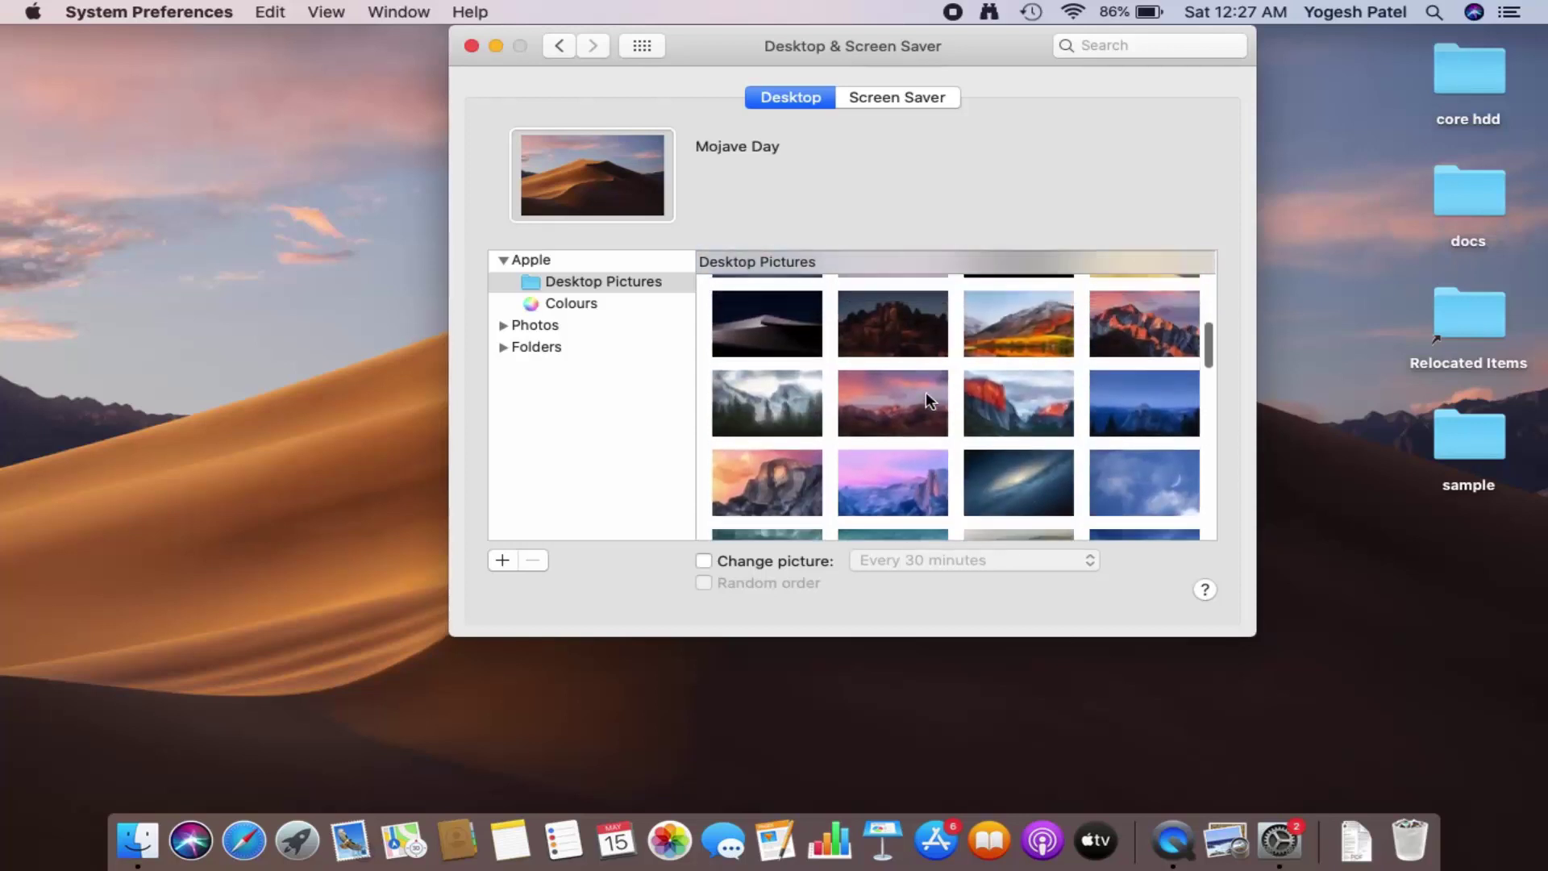
pyautogui.scroll(2, 926, 392)
pyautogui.click(1154, 441)
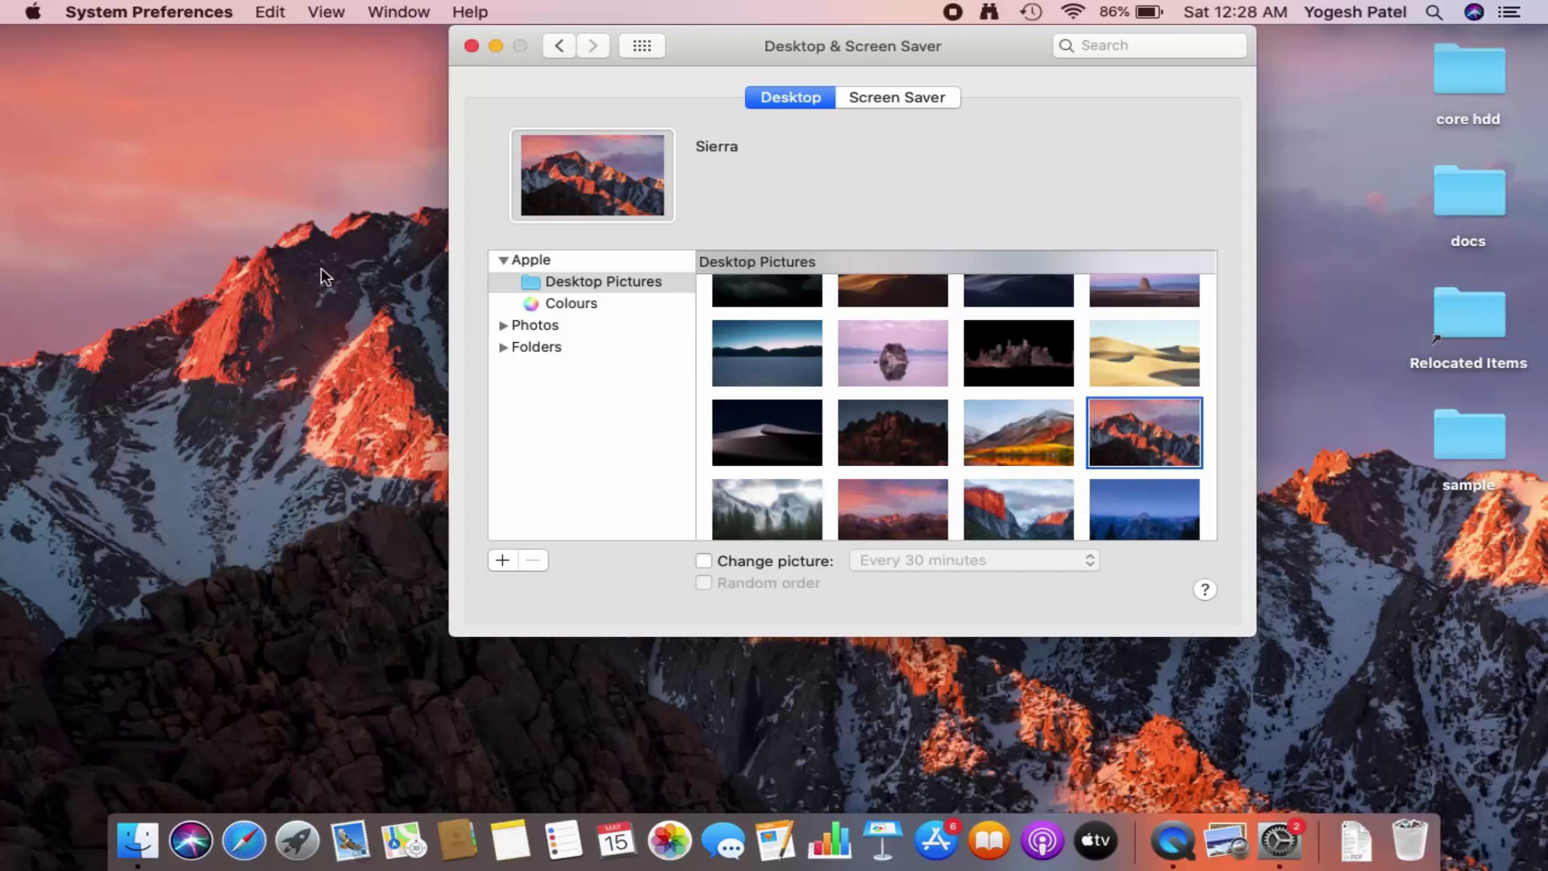
# In the Colours collection, try red, then apply the solid Silver background.
pyautogui.click(573, 305)
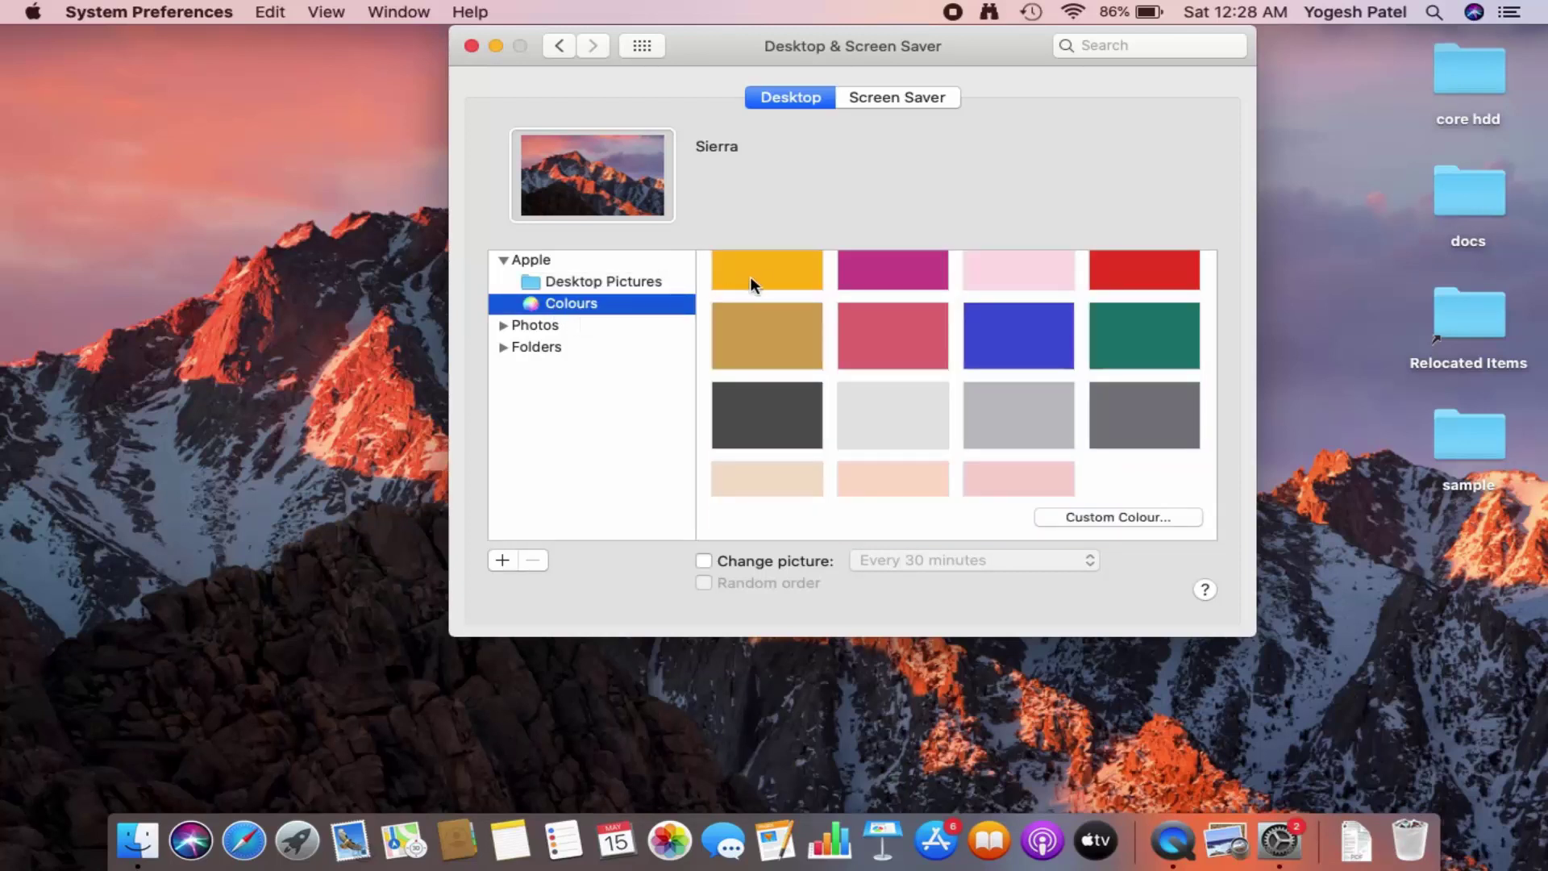
pyautogui.click(1139, 268)
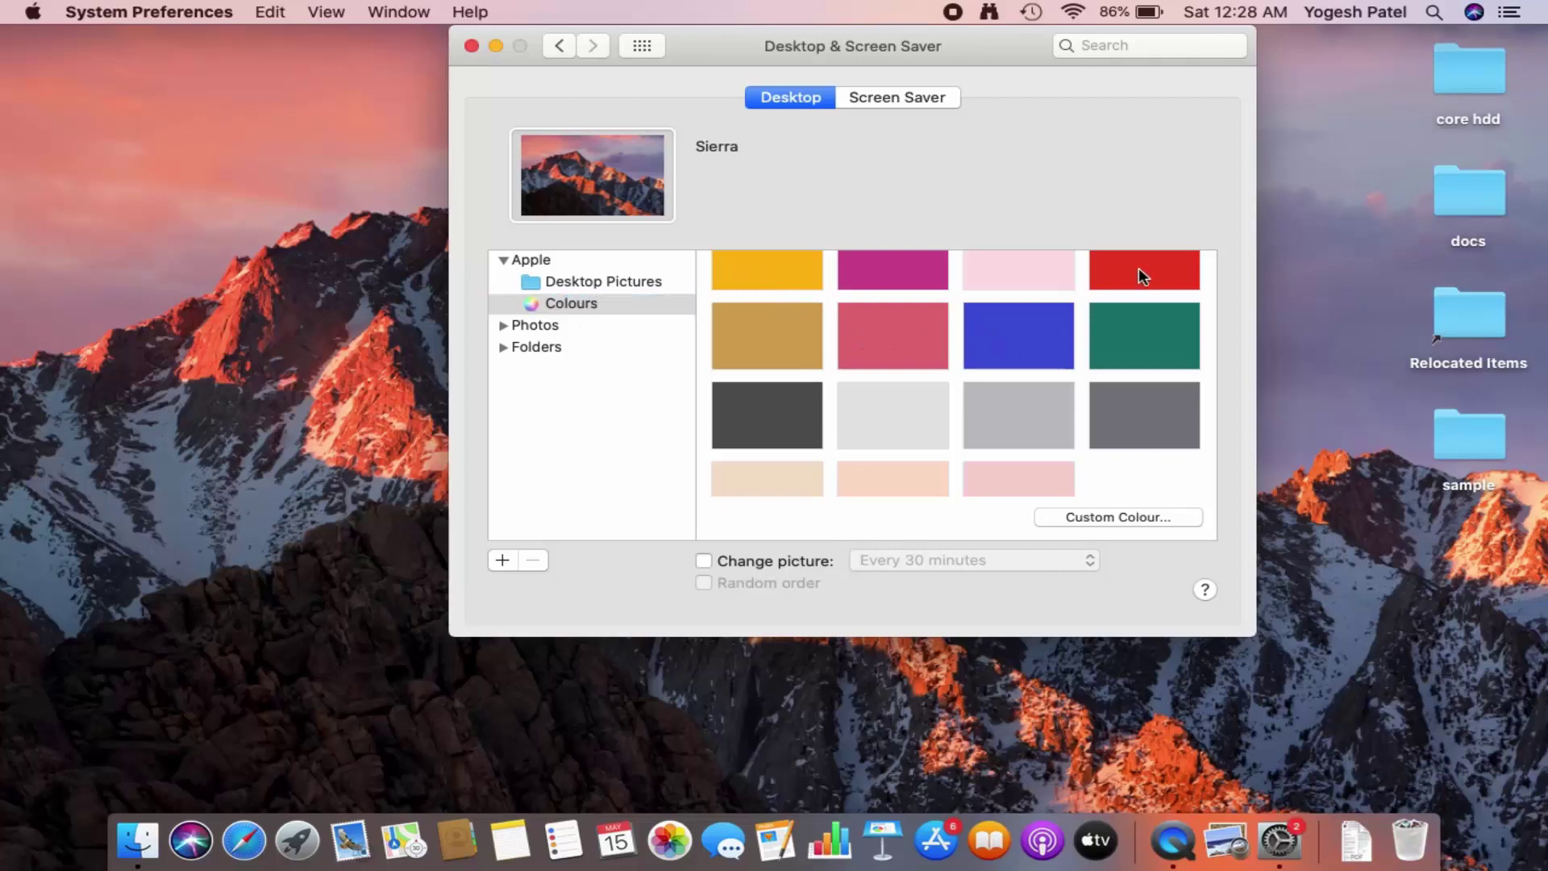
pyautogui.click(901, 403)
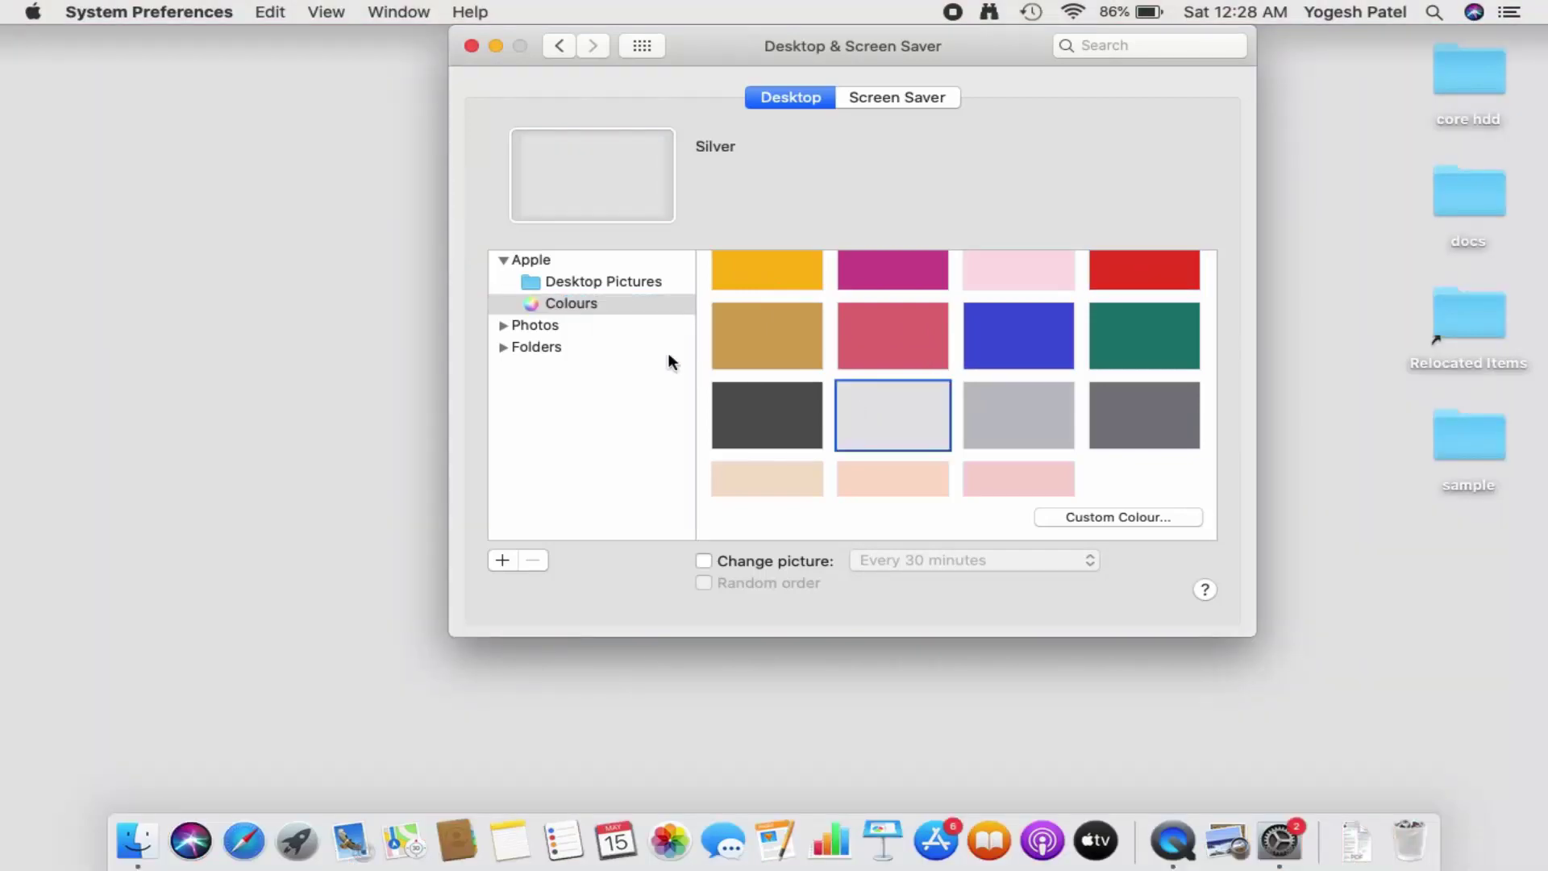
pyautogui.click(565, 304)
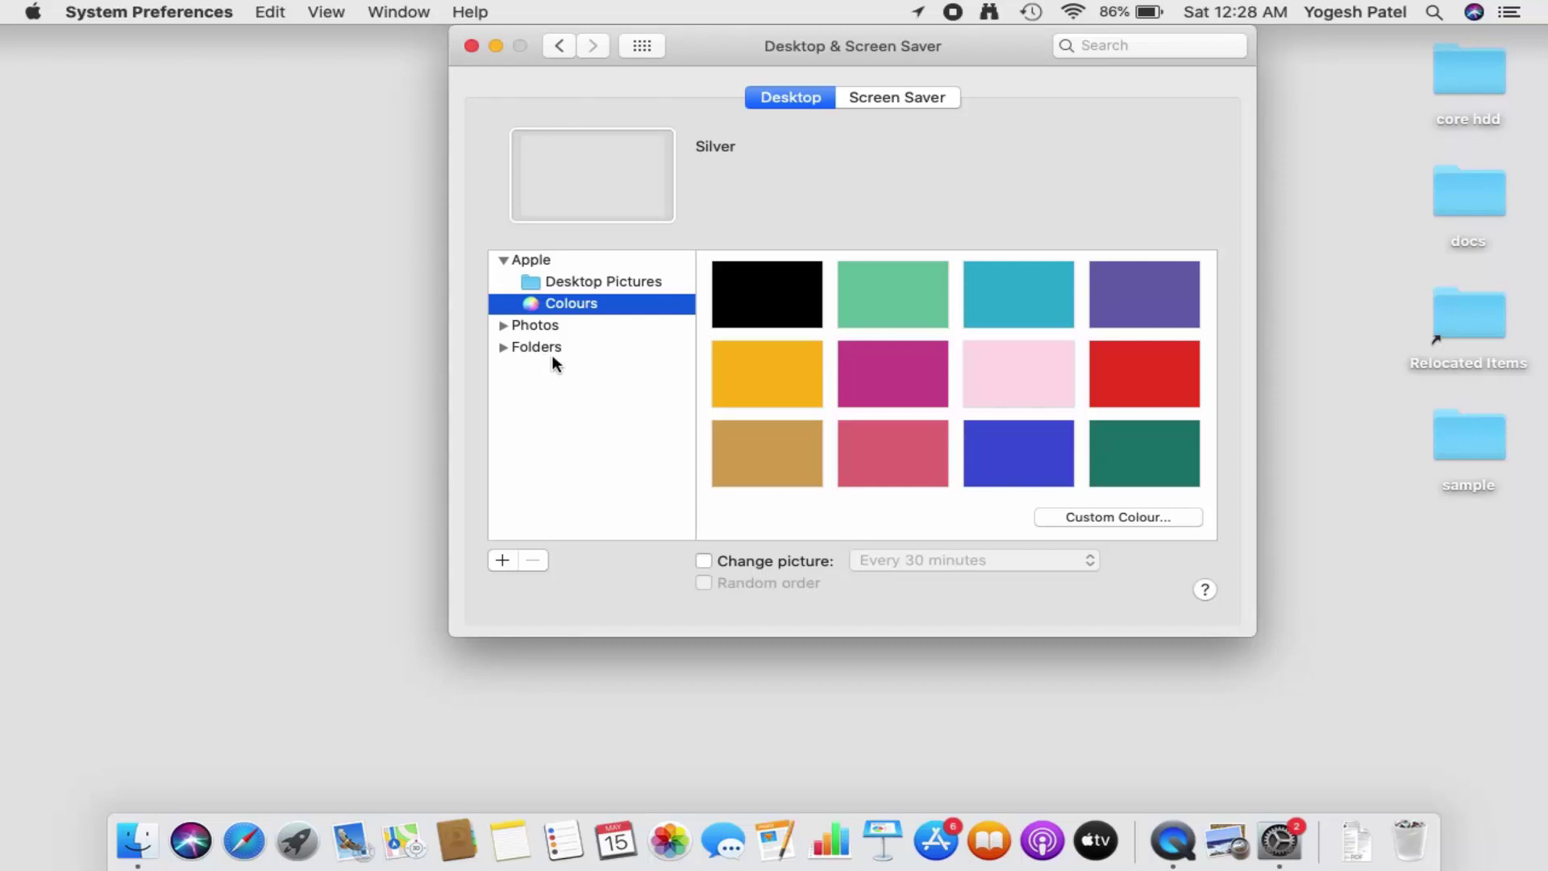
pyautogui.click(501, 561)
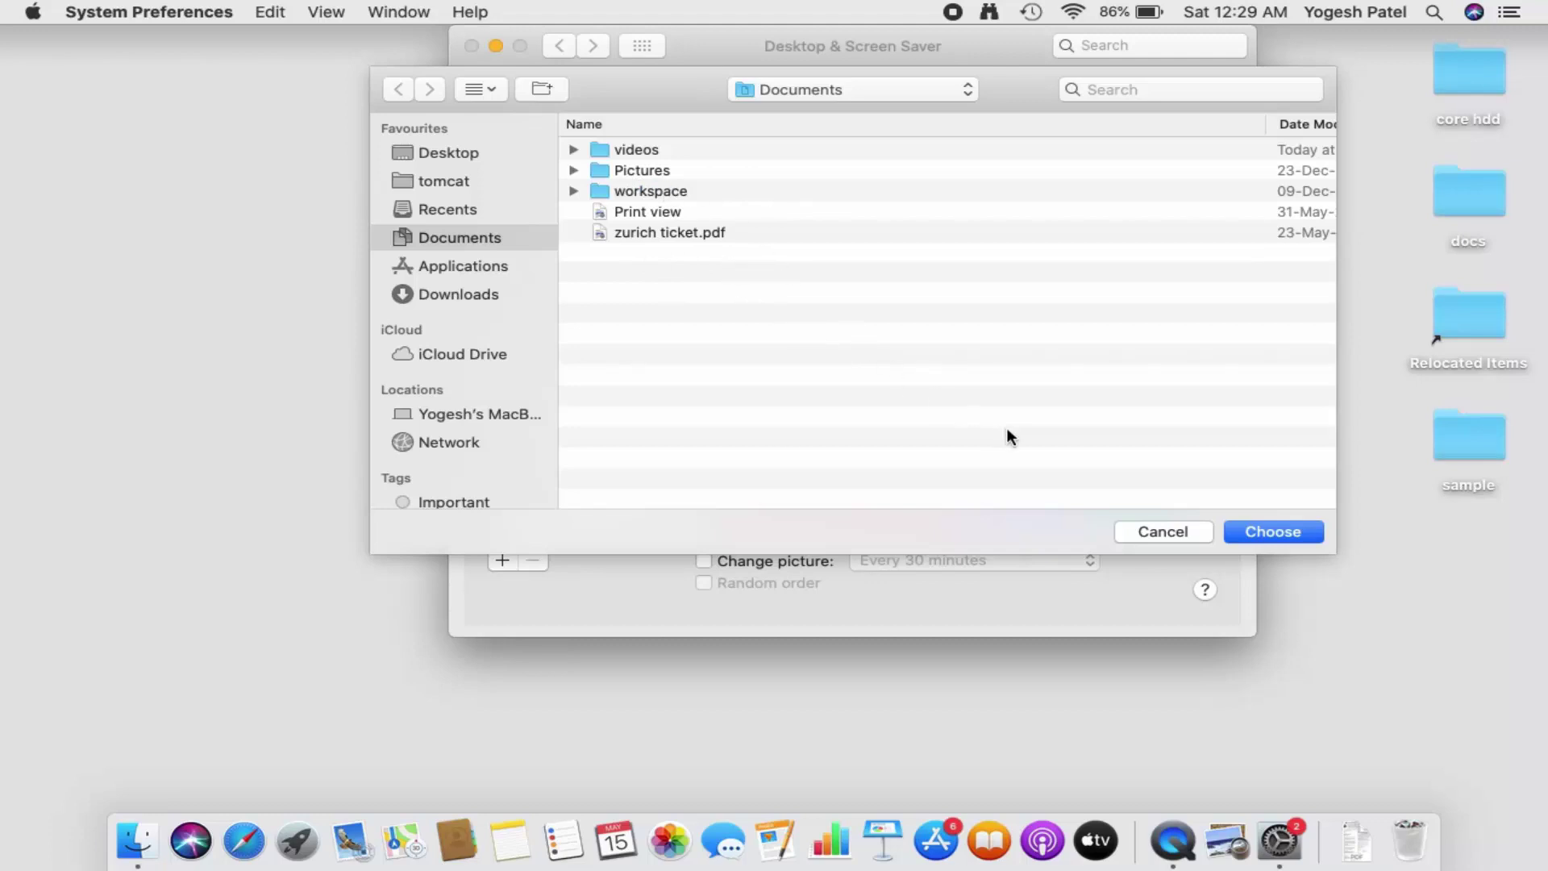
pyautogui.click(1136, 528)
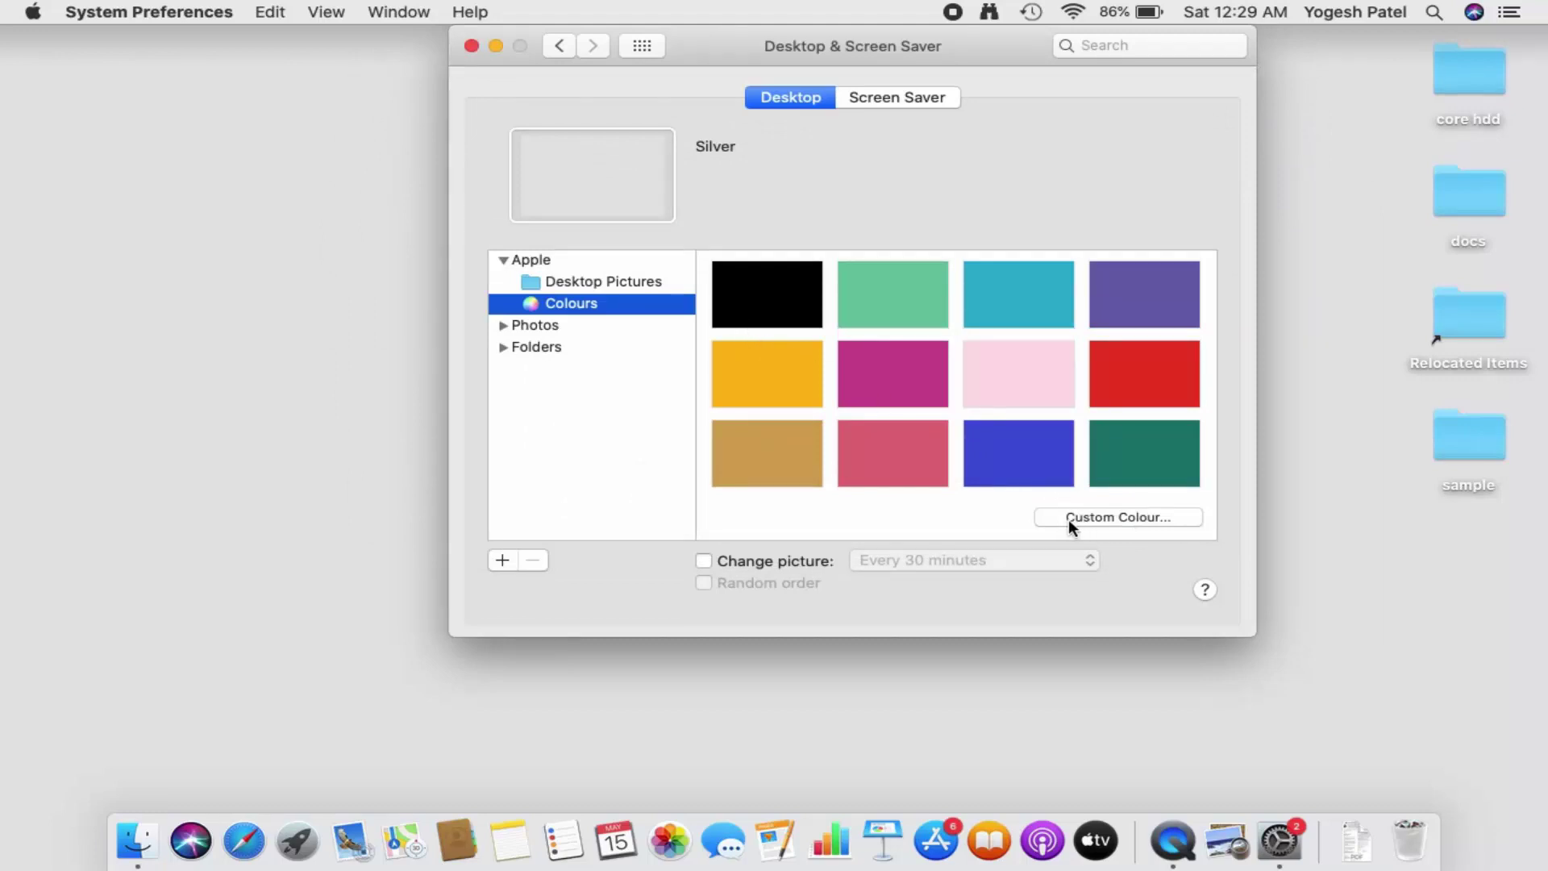
# Choose a bright yellow Custom Colour from the colour wheel, then close the picker.
pyautogui.click(1092, 524)
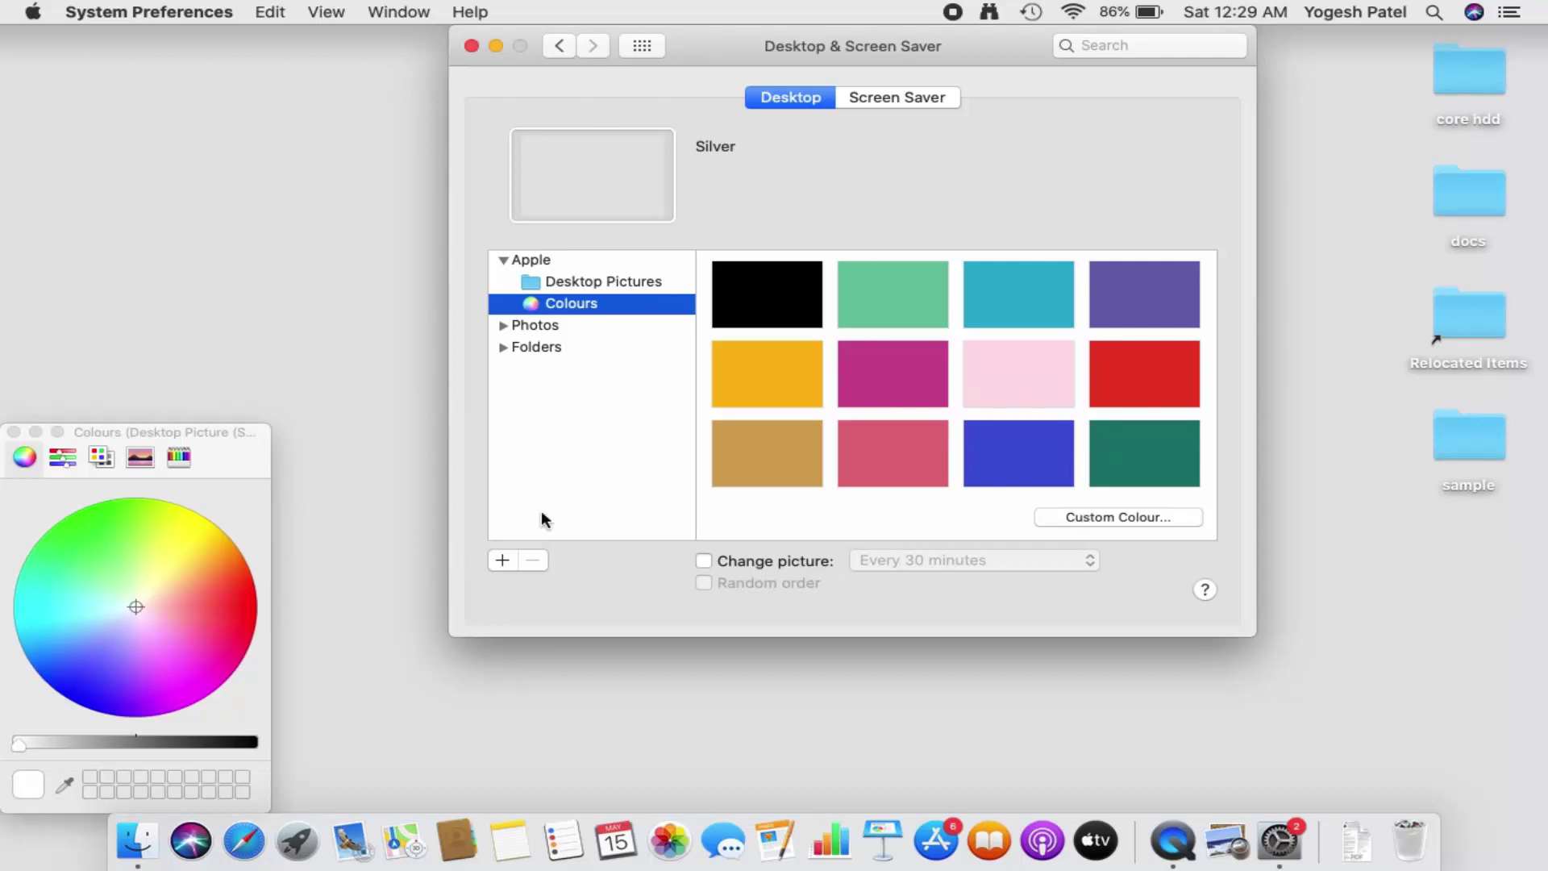
pyautogui.click(185, 542)
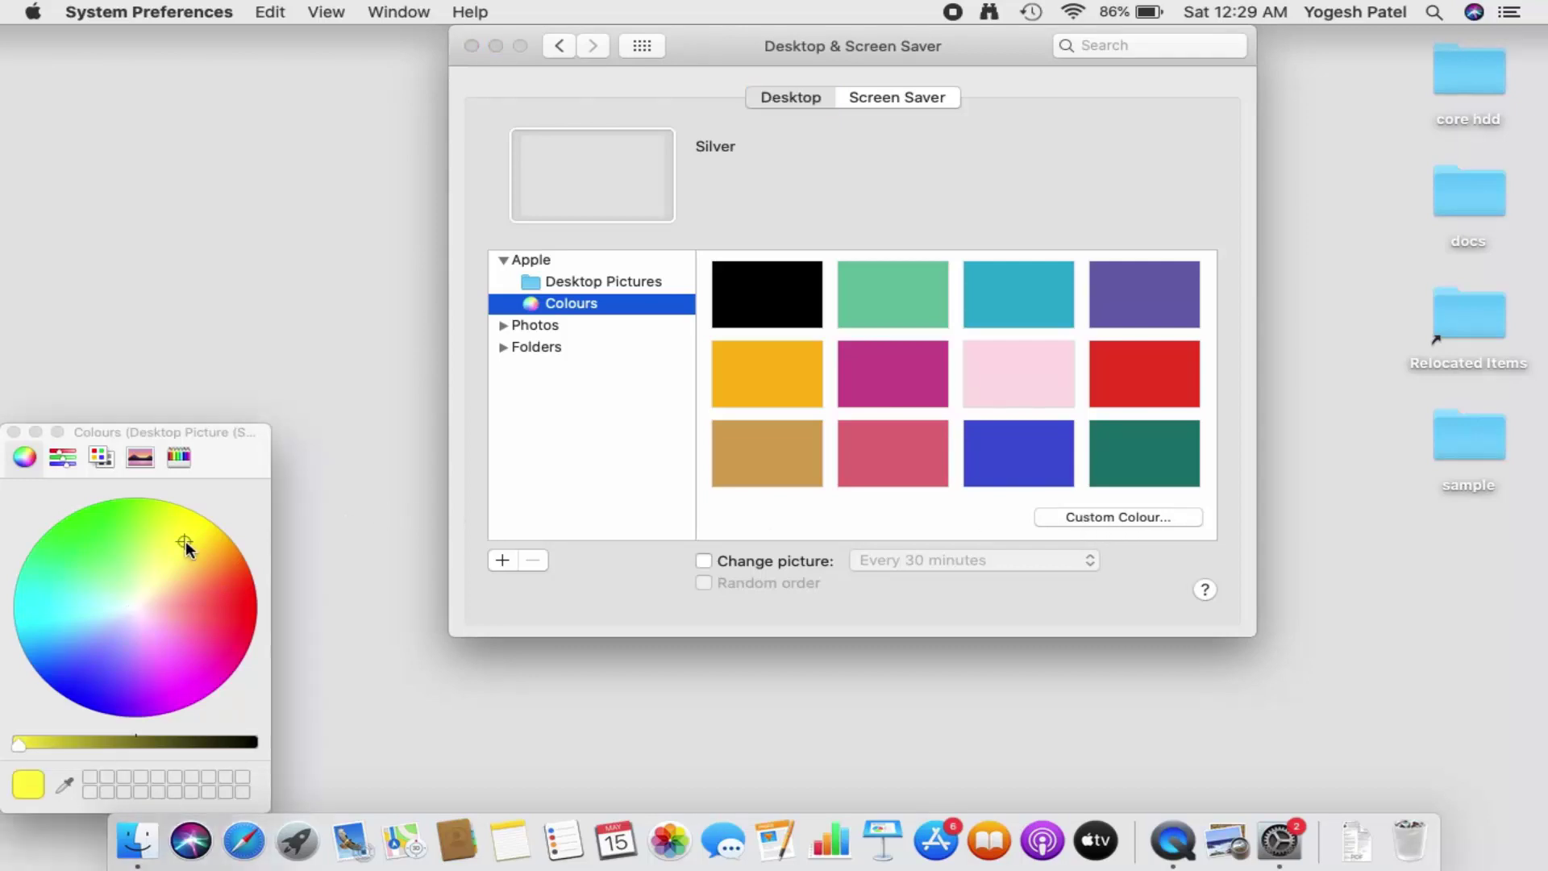
pyautogui.moveTo(191, 432); pyautogui.dragTo(331, 312)
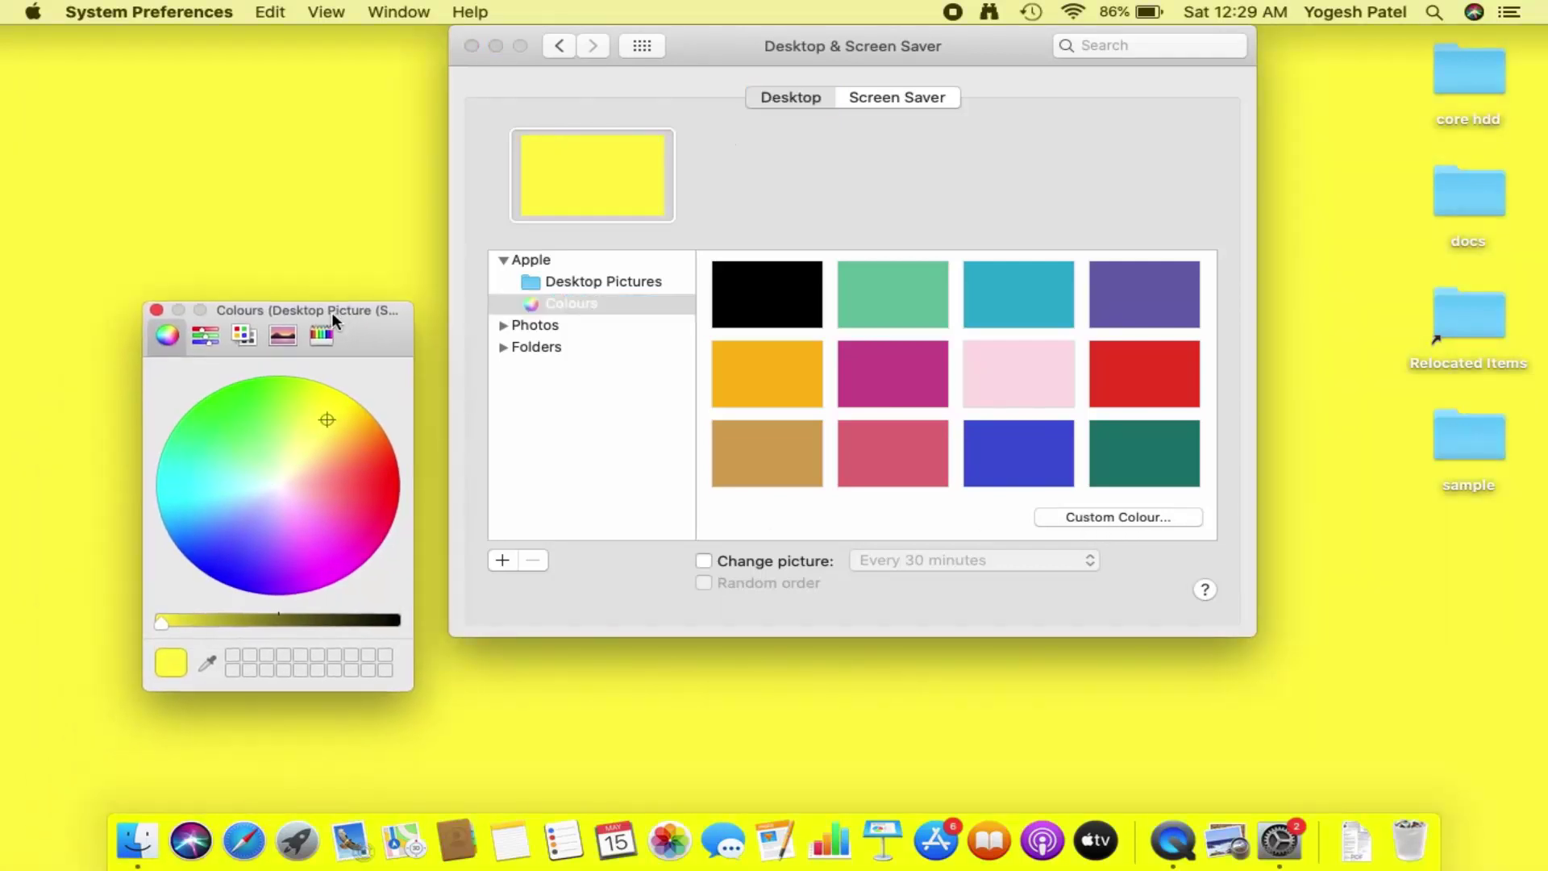
pyautogui.click(157, 312)
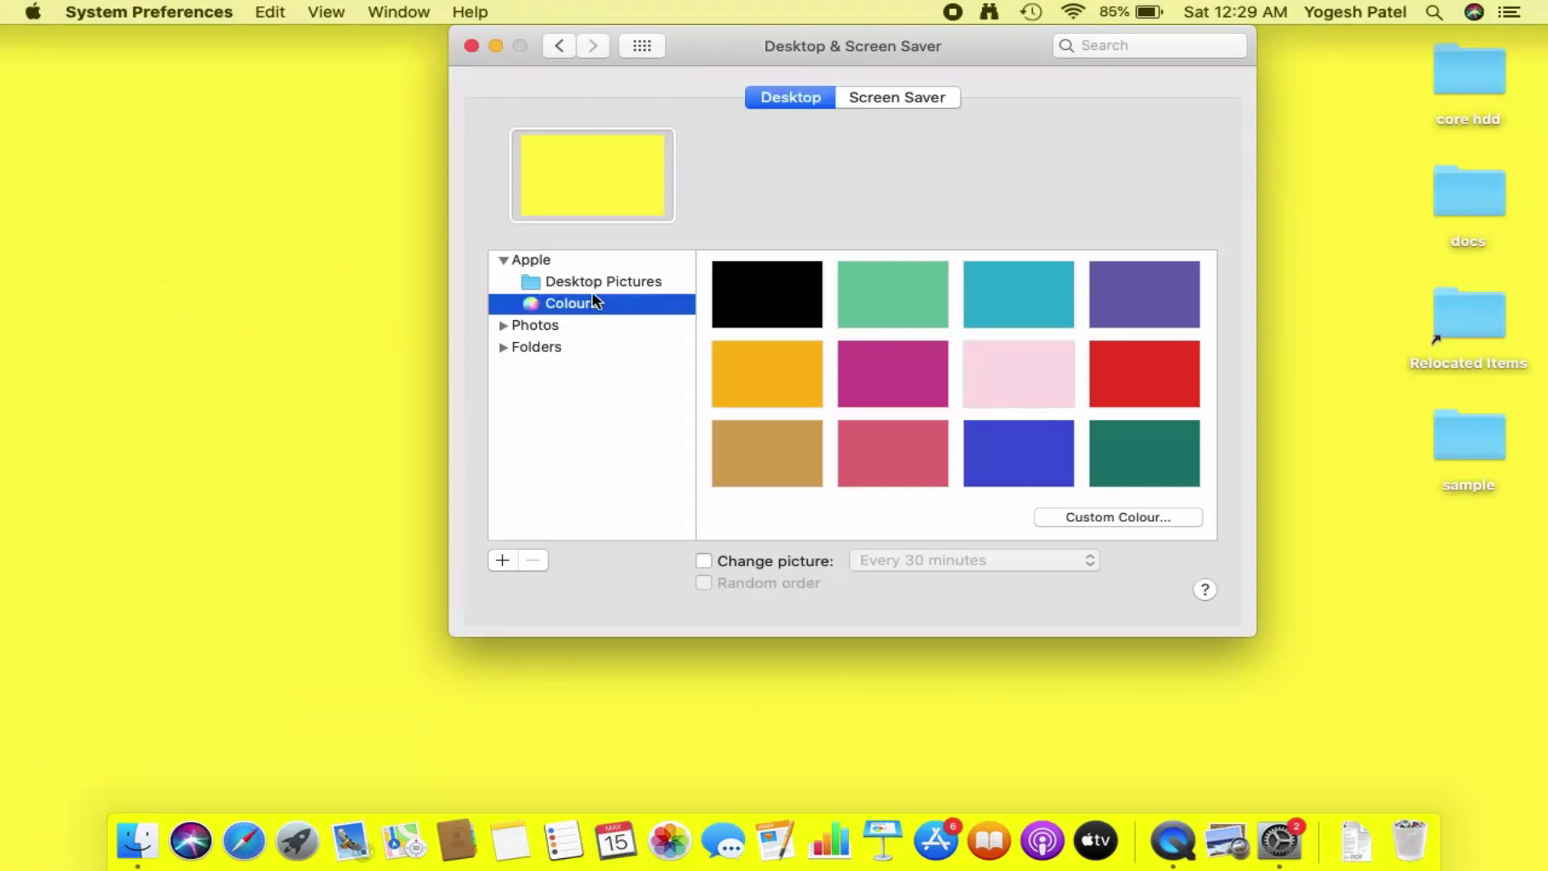
# Apply the dynamic Mojave picture from Desktop Pictures and close System Preferences.
pyautogui.click(631, 284)
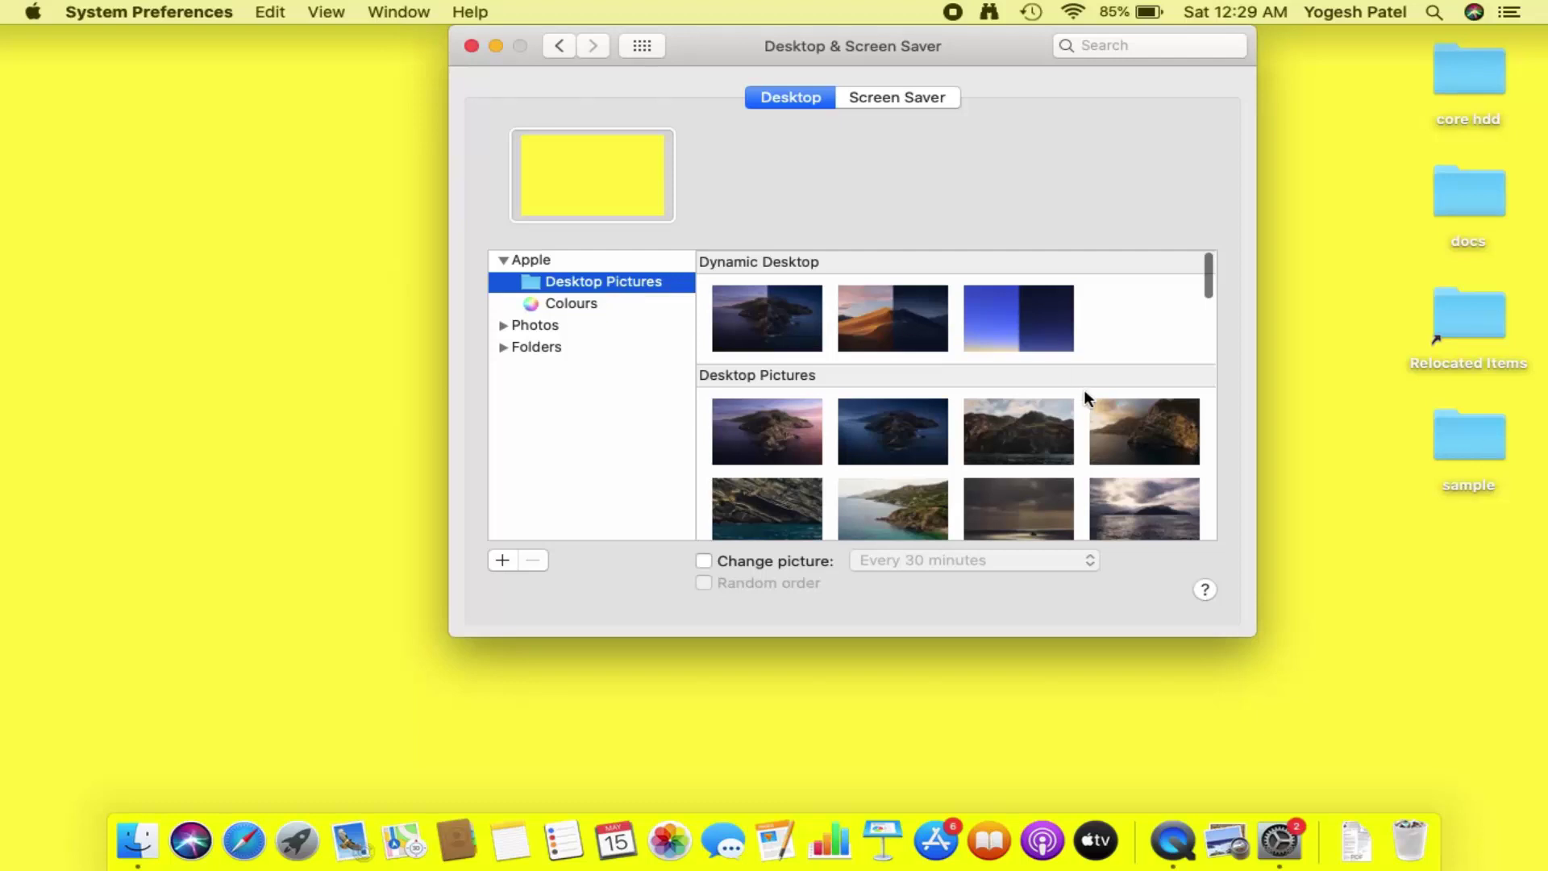
pyautogui.click(875, 336)
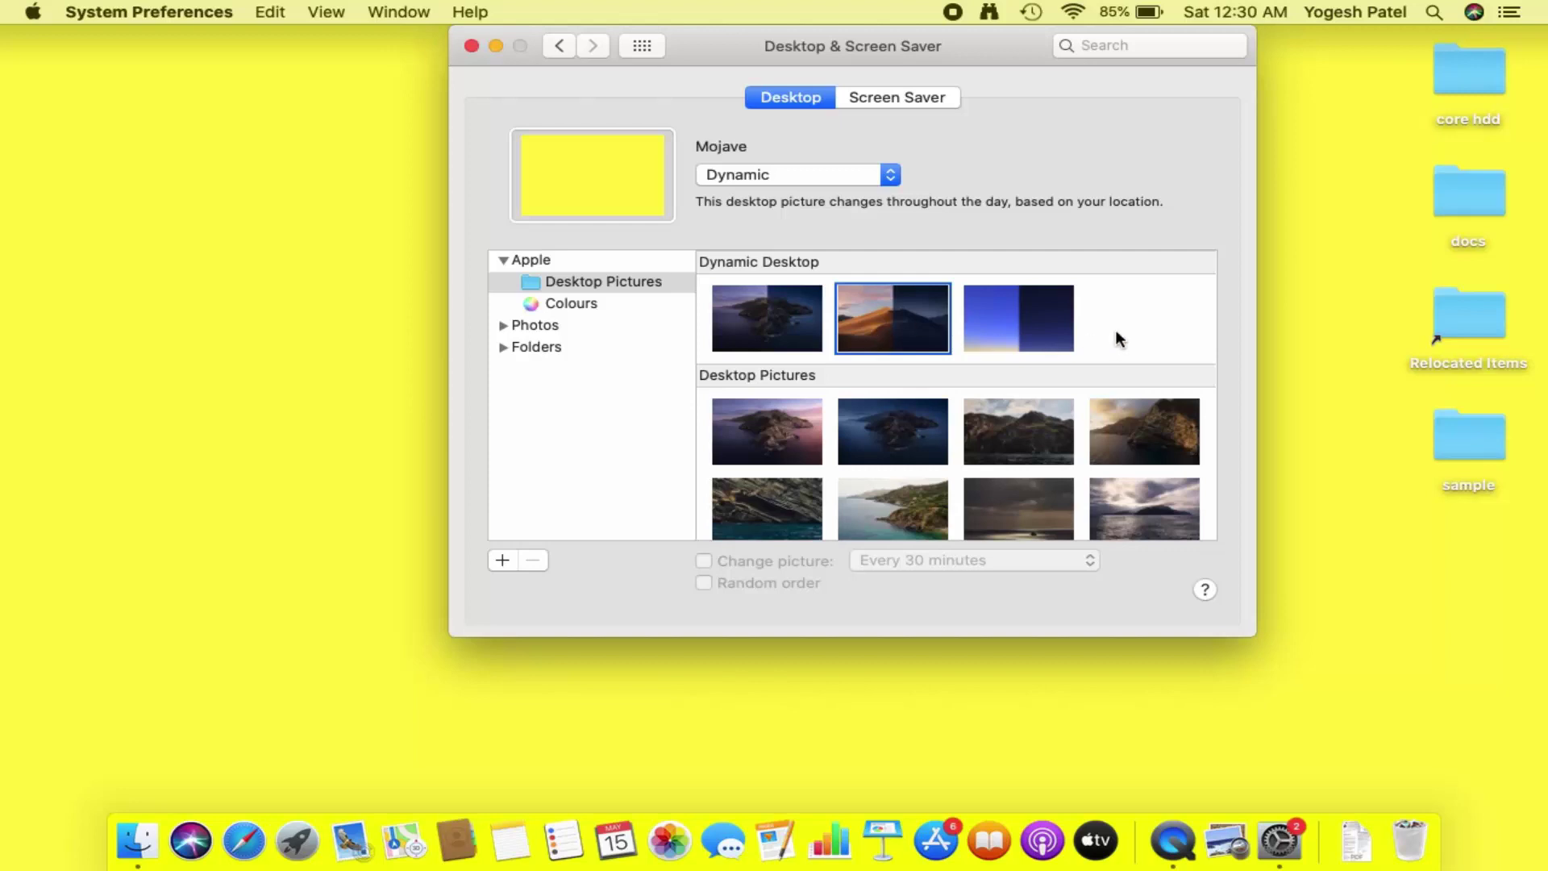
pyautogui.scroll(-3, 1115, 339)
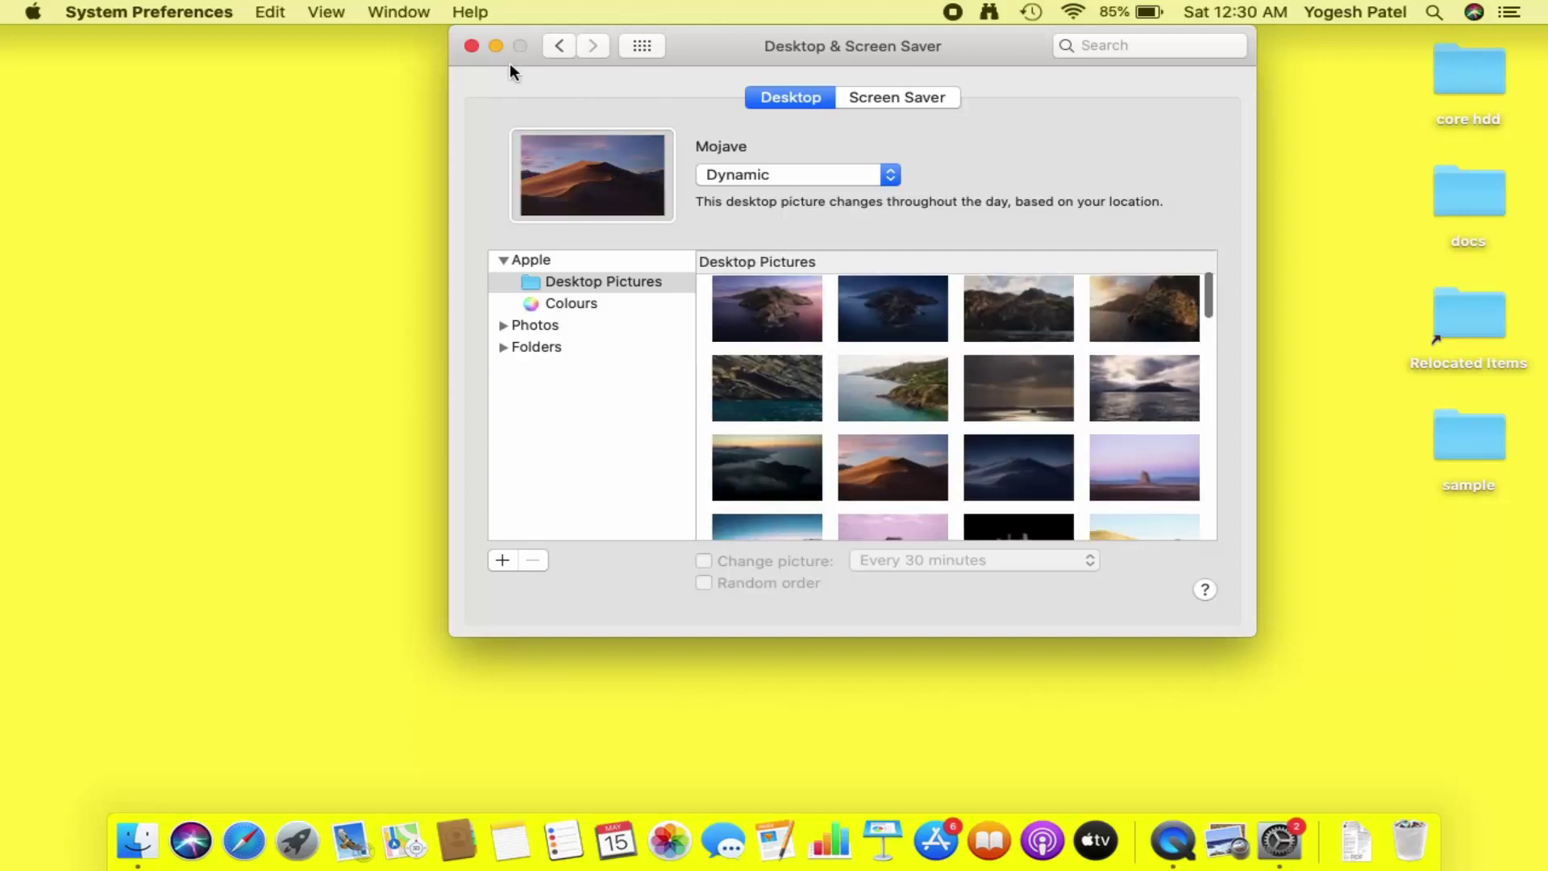
pyautogui.click(472, 46)
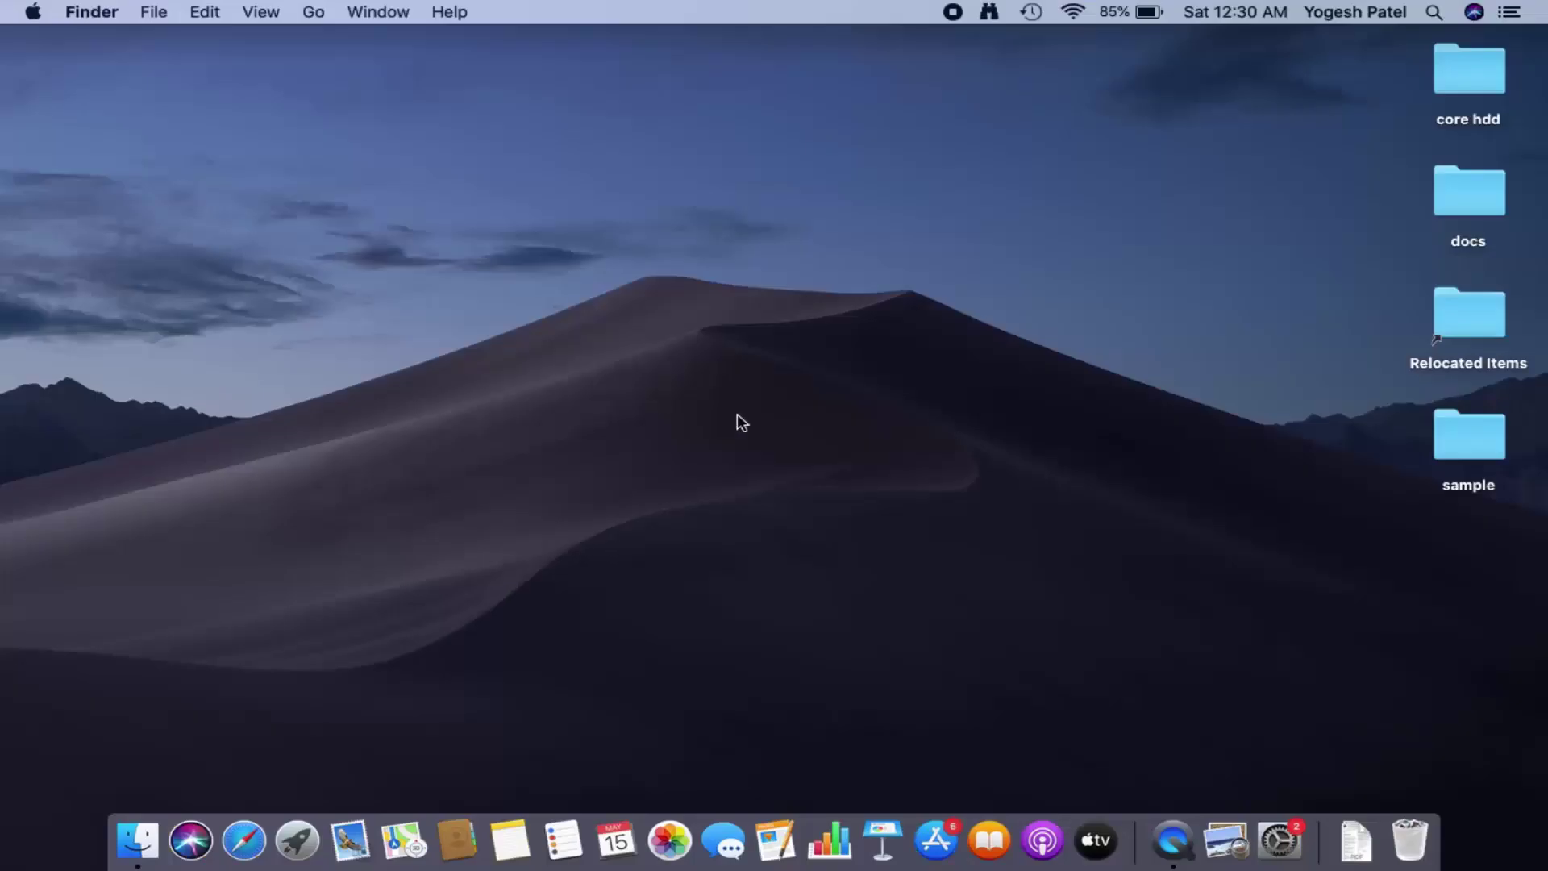